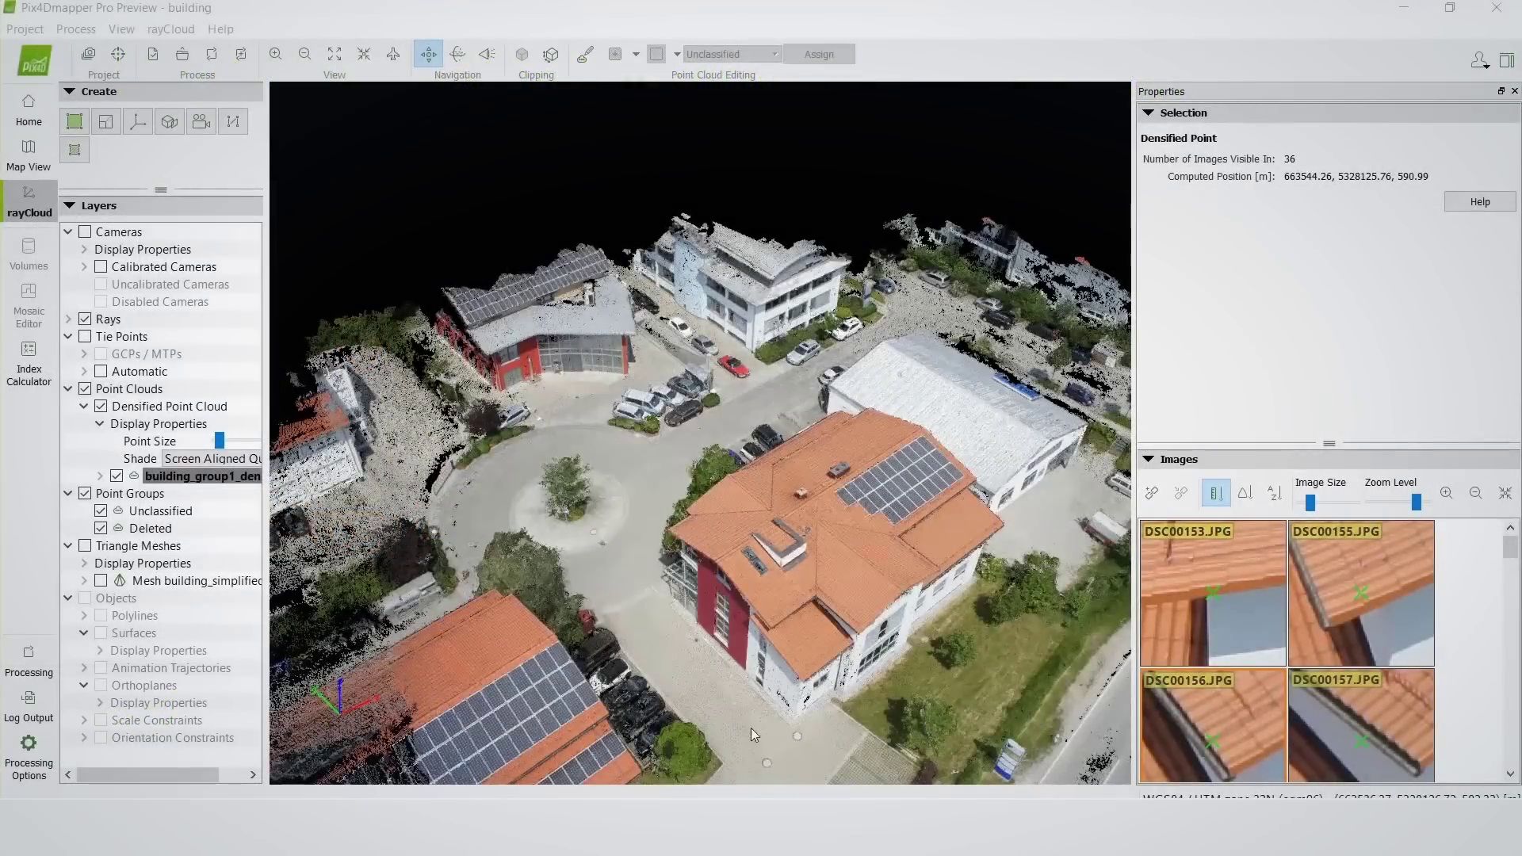
Insert Orthoplane 1 over the parked cars in the parking lot and begin a new surface
{"action": "left_click_drag", "start_coordinate": [750, 727], "coordinate": [820, 644]}
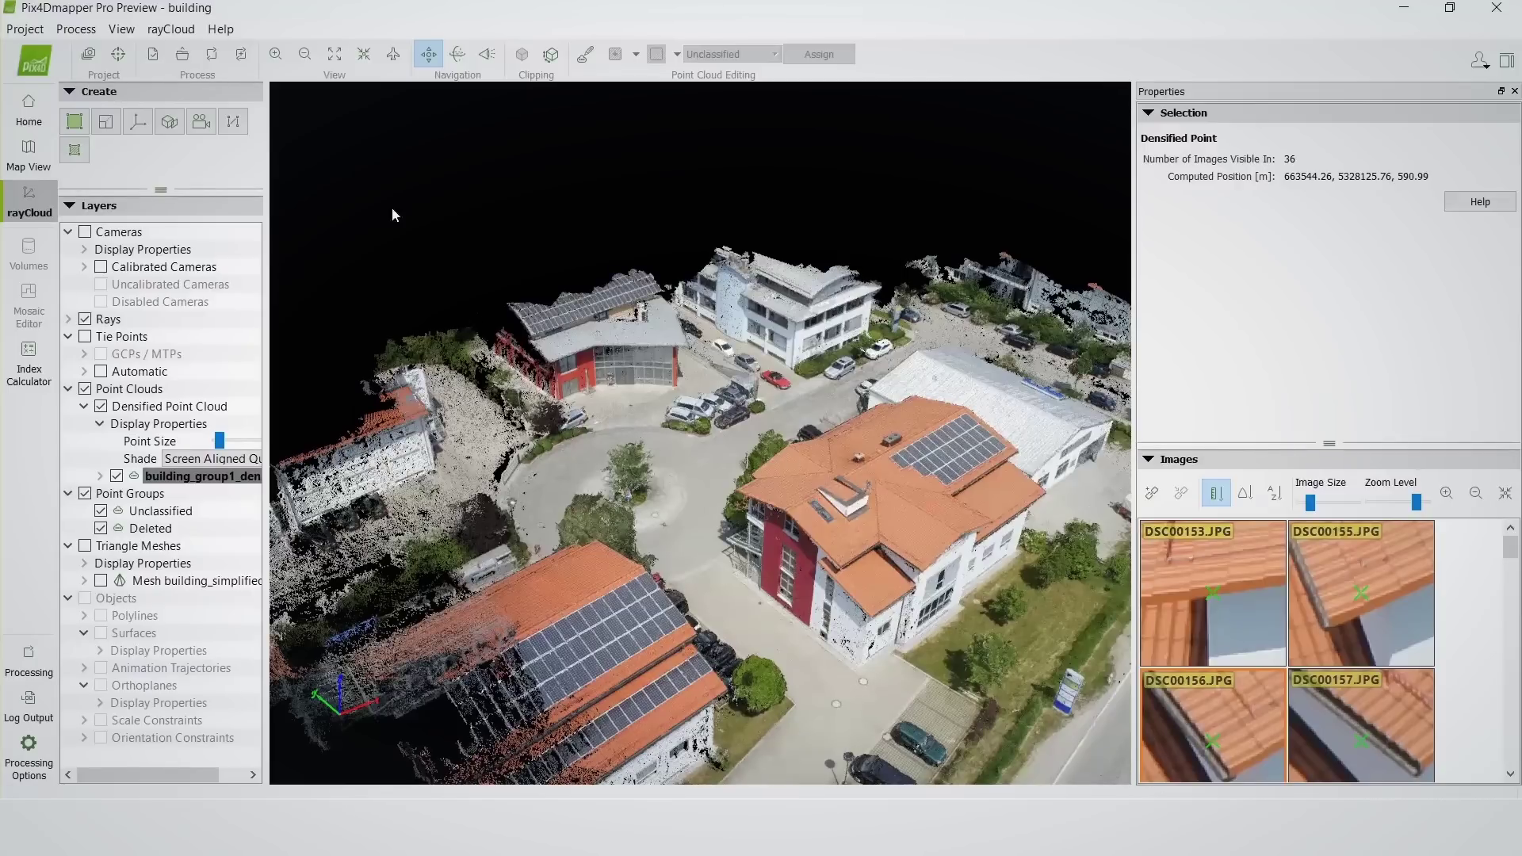
{"action": "left_click", "coordinate": [170, 123]}
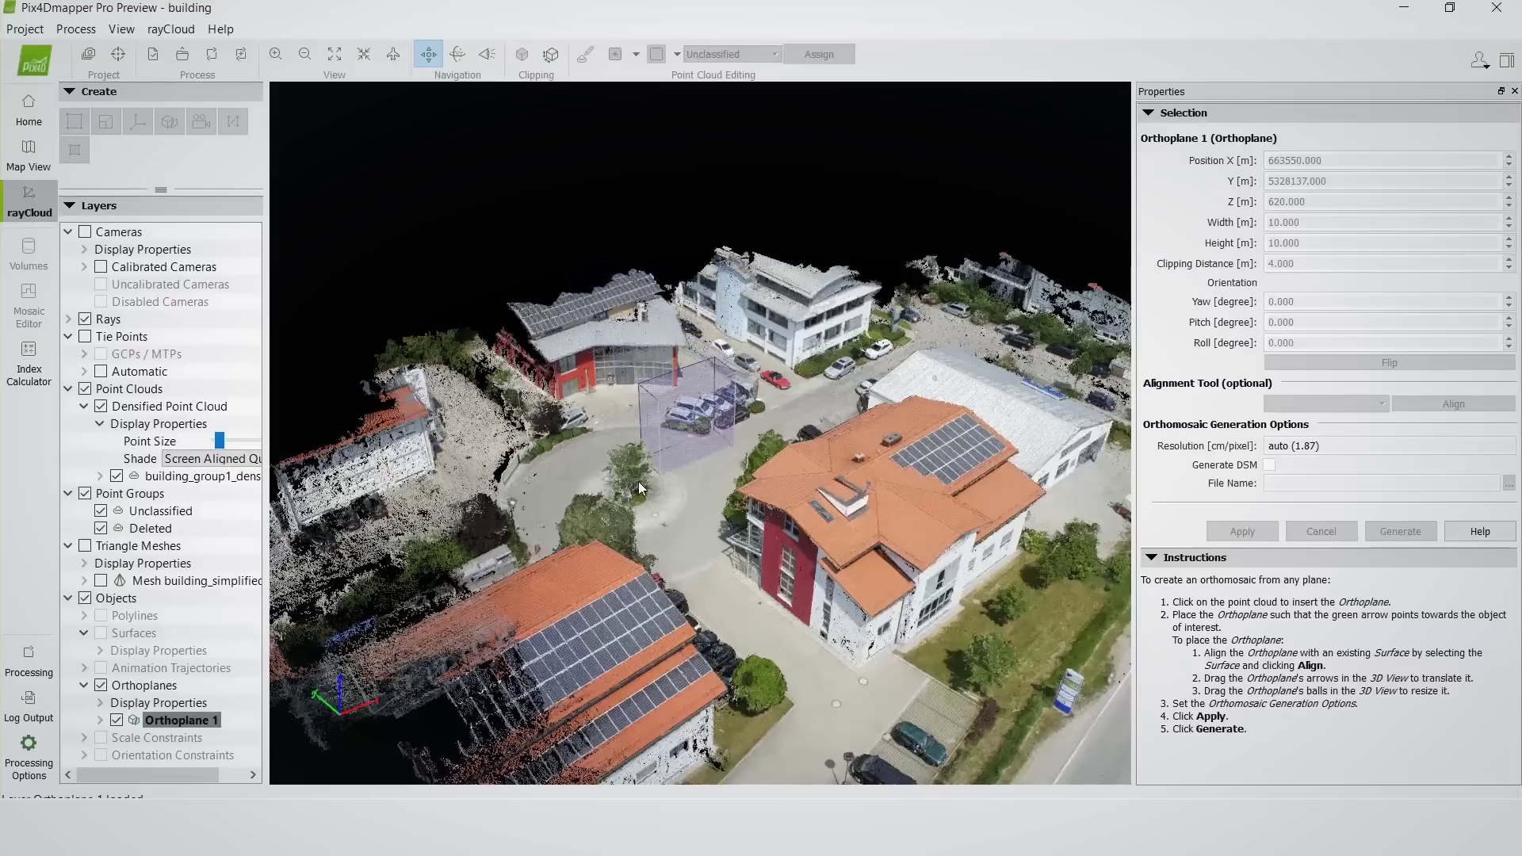
{"action": "left_click", "coordinate": [664, 468]}
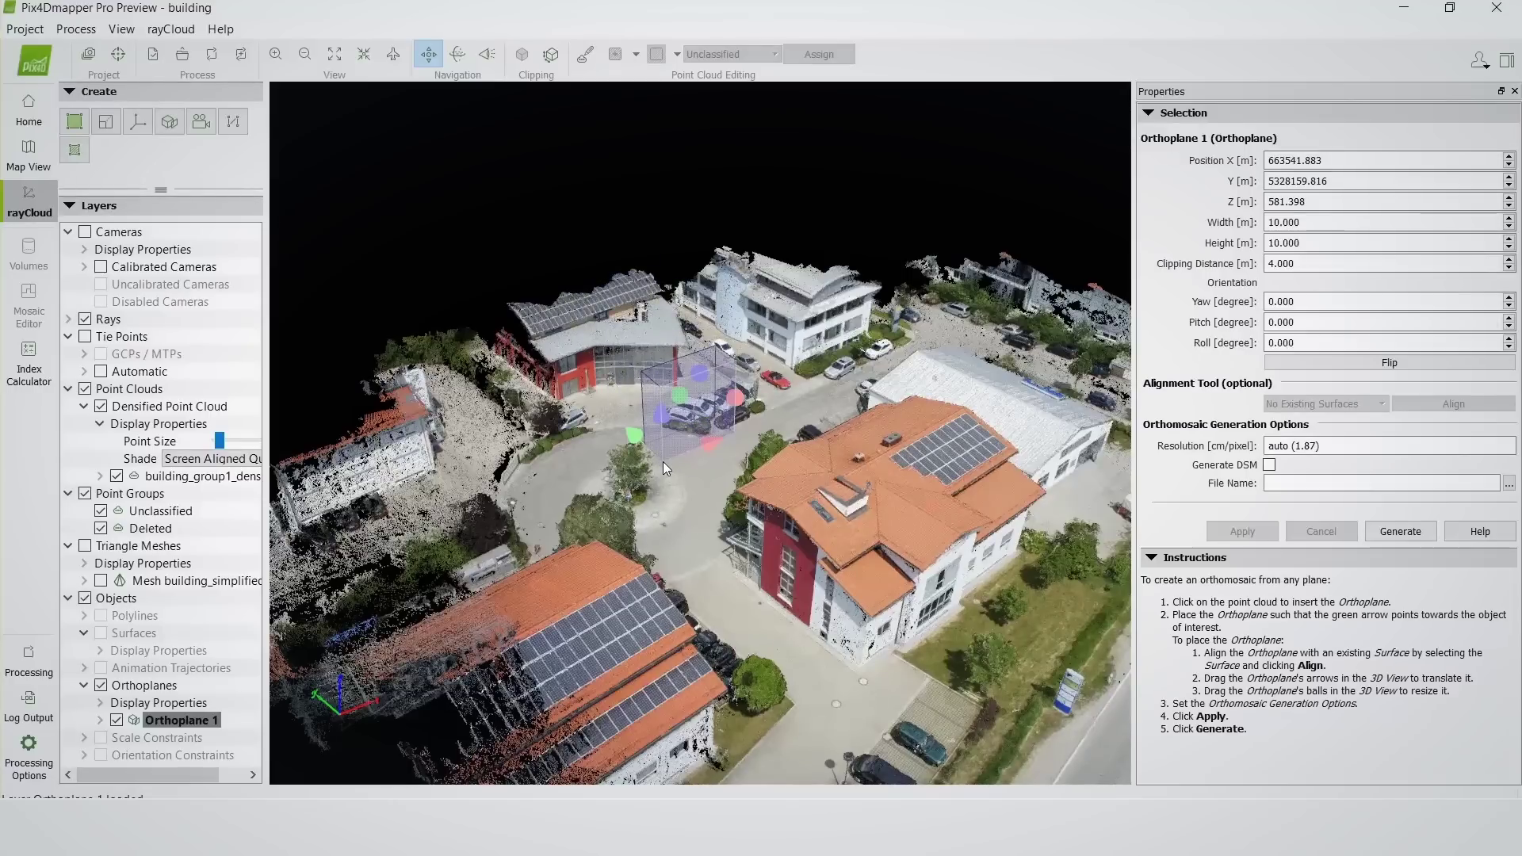
{"action": "left_click_drag", "start_coordinate": [854, 669], "coordinate": [912, 666]}
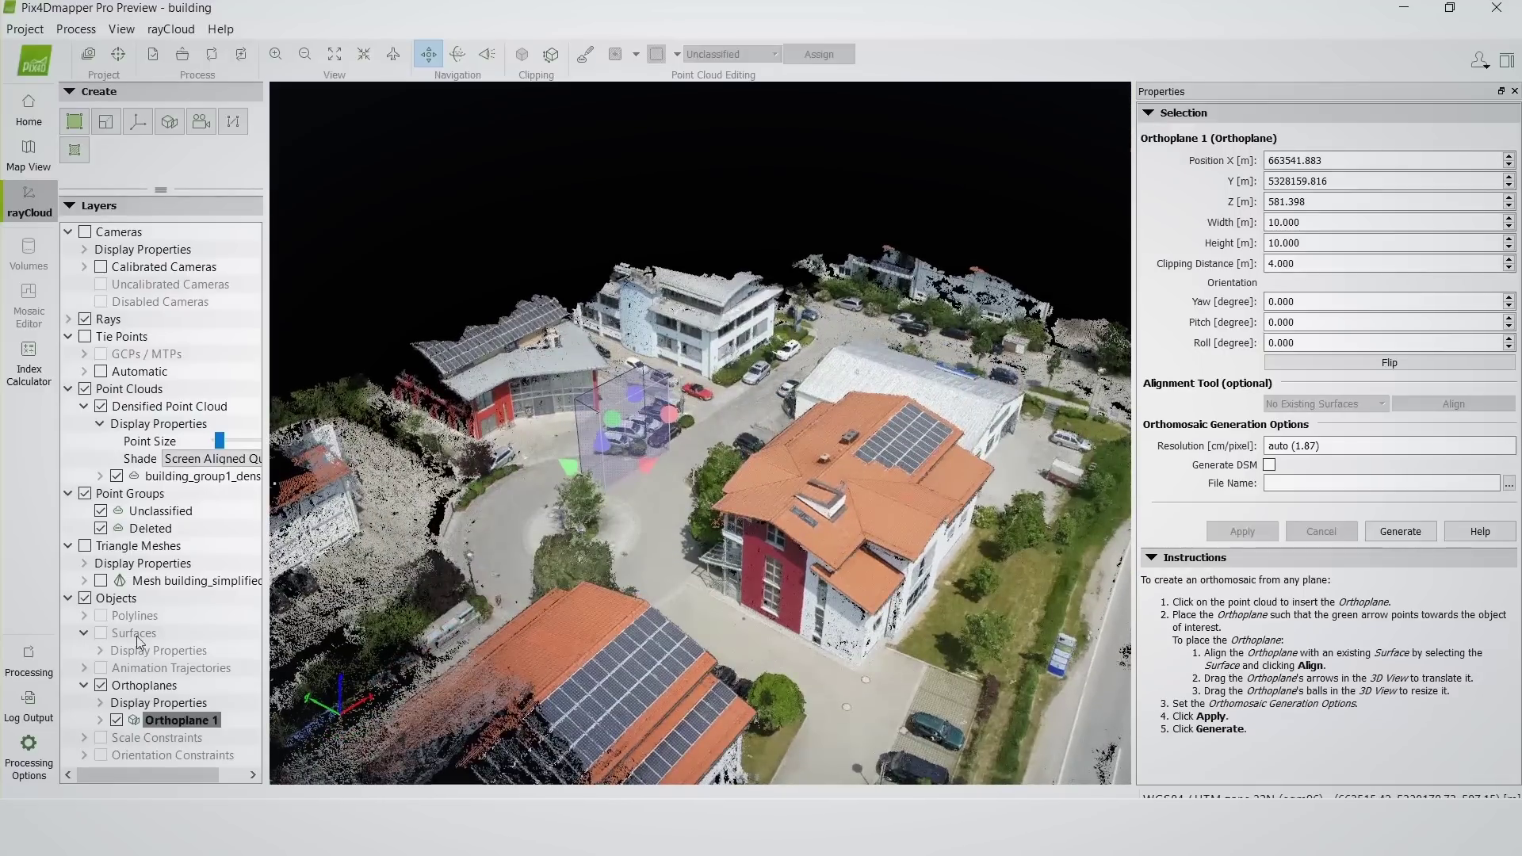
{"action": "left_click", "coordinate": [74, 149]}
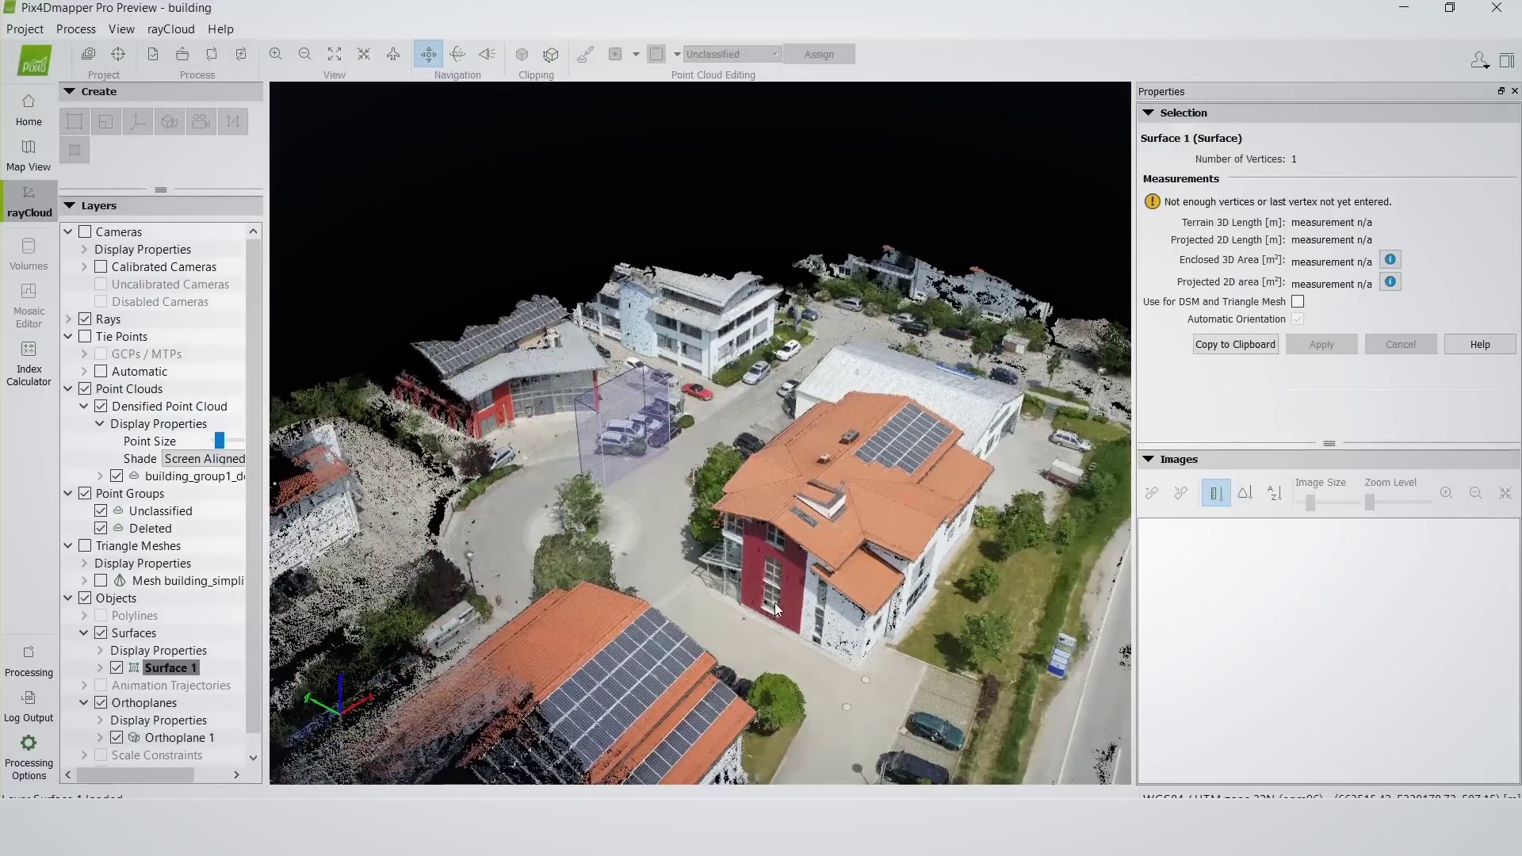
Draw Surface 1 with four vertices on the red building's wall, enclosing 11.67 m²
{"action": "scroll", "coordinate": [789, 581], "scroll_direction": "up", "scroll_amount": 3}
{"action": "scroll", "coordinate": [867, 663], "scroll_direction": "down", "scroll_amount": 1}
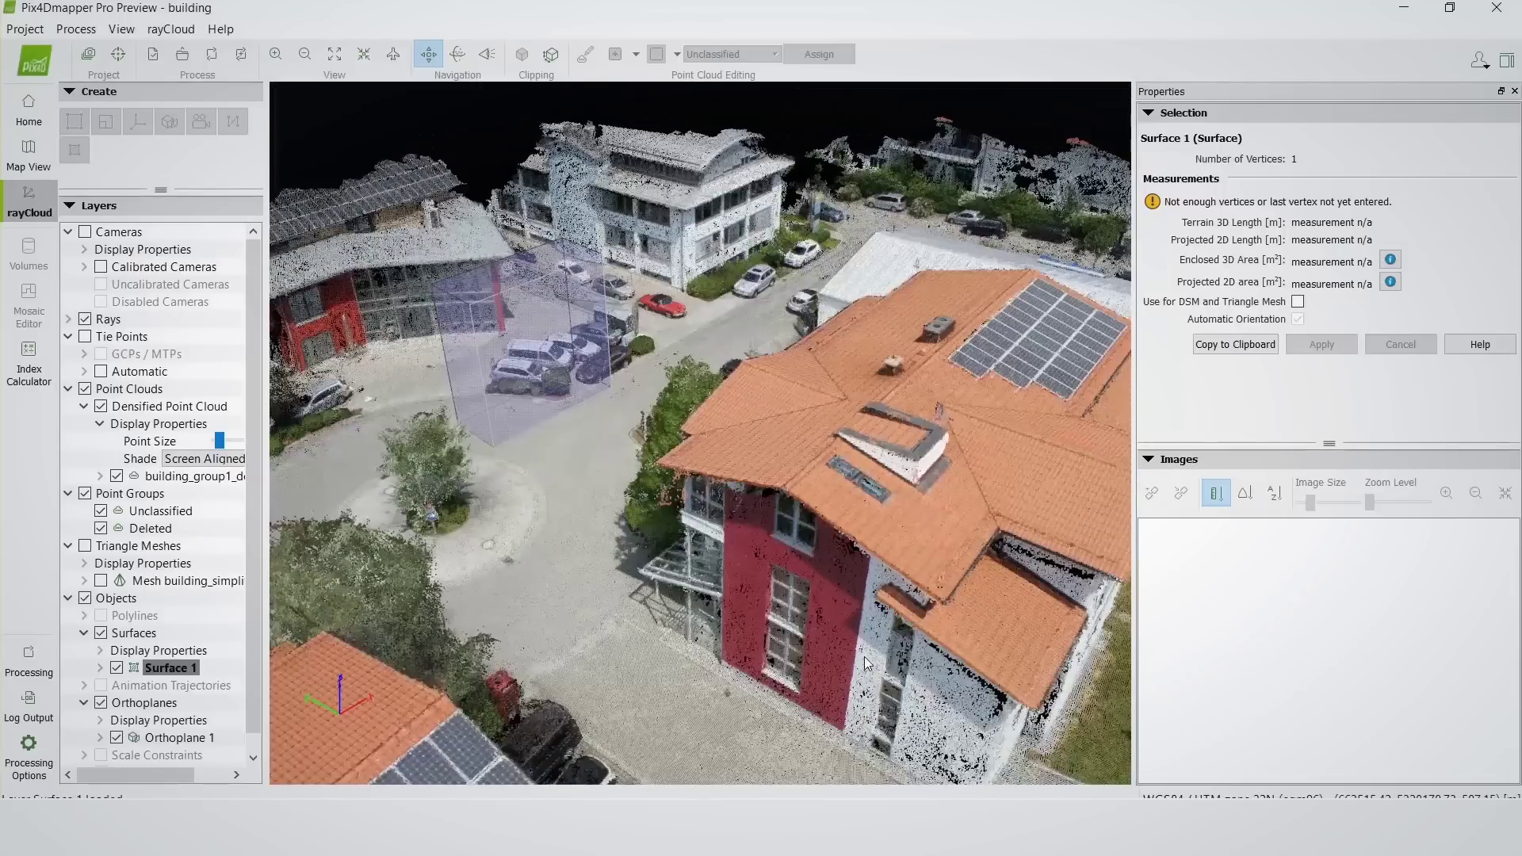
{"action": "scroll", "coordinate": [867, 665], "scroll_direction": "down", "scroll_amount": 3}
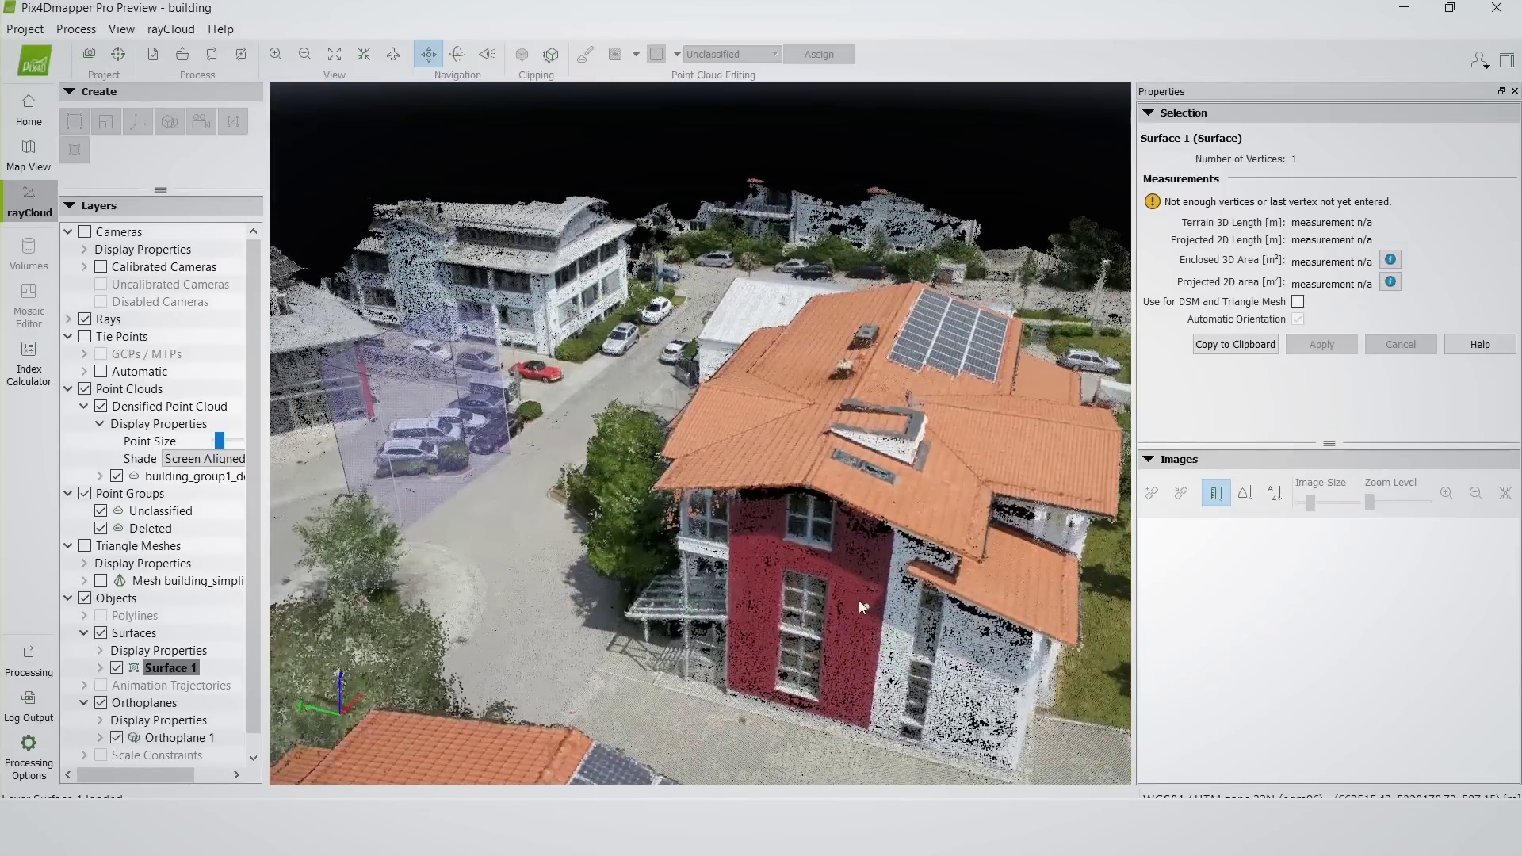
{"action": "left_click", "coordinate": [839, 693]}
{"action": "left_click", "coordinate": [898, 705]}
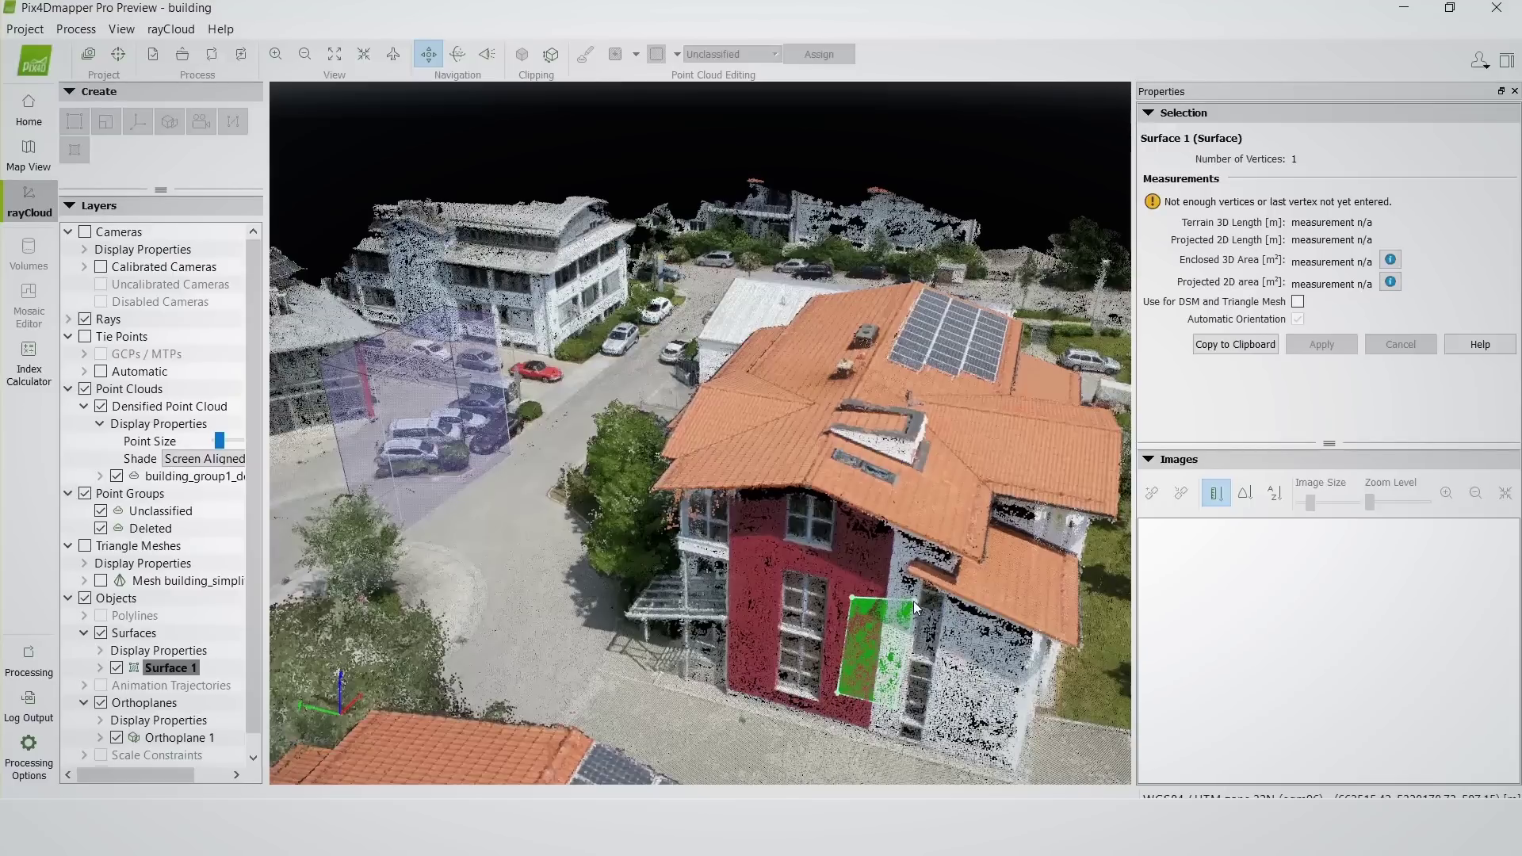
{"action": "right_click", "coordinate": [911, 606]}
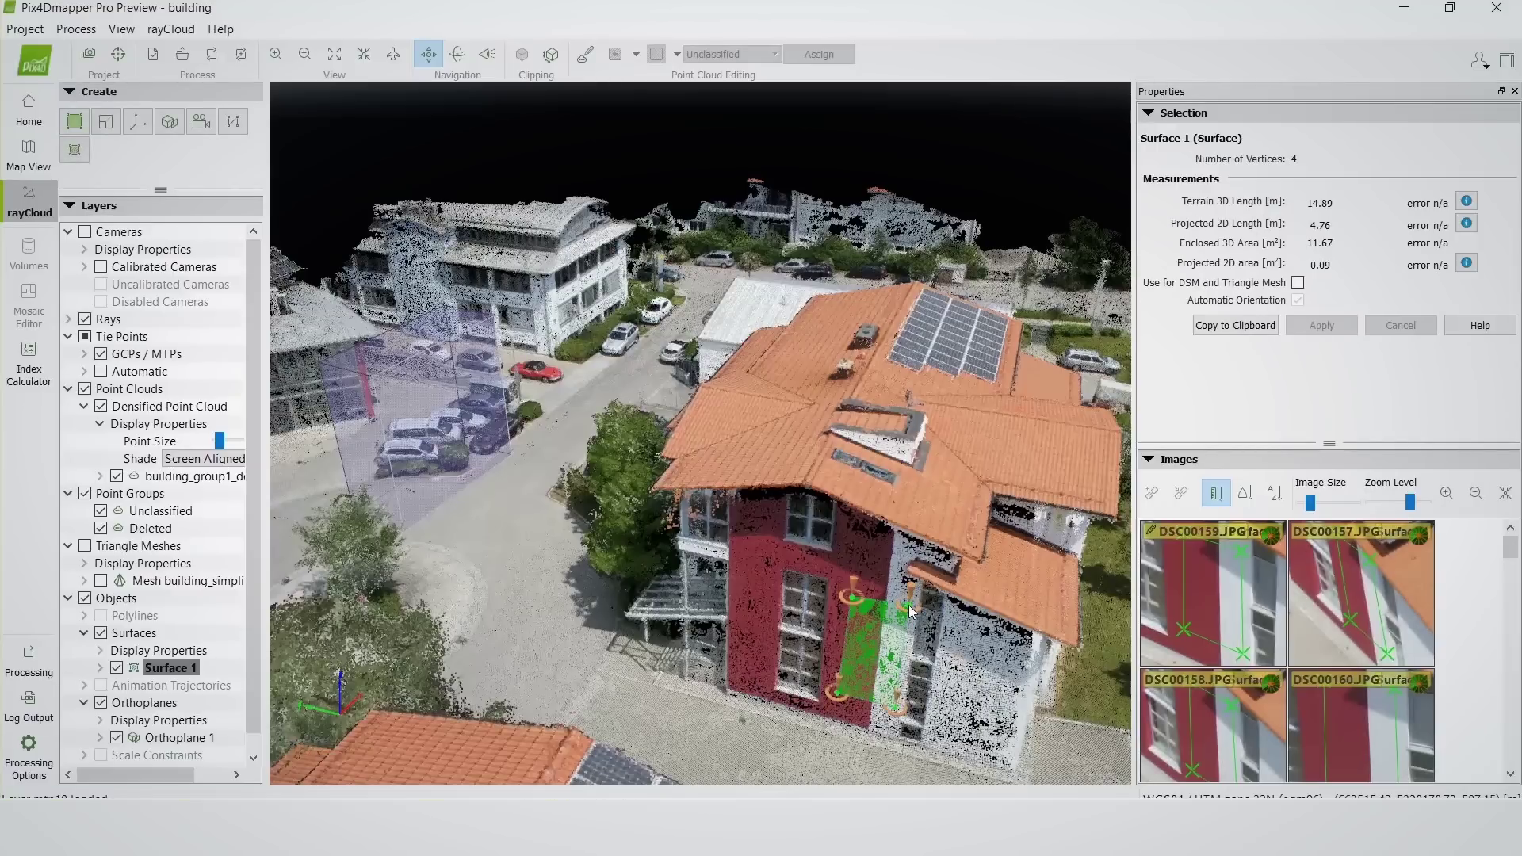
Align Orthoplane 1 to Surface 1 and flip it to yaw -82.870°
{"action": "left_click", "coordinate": [175, 738]}
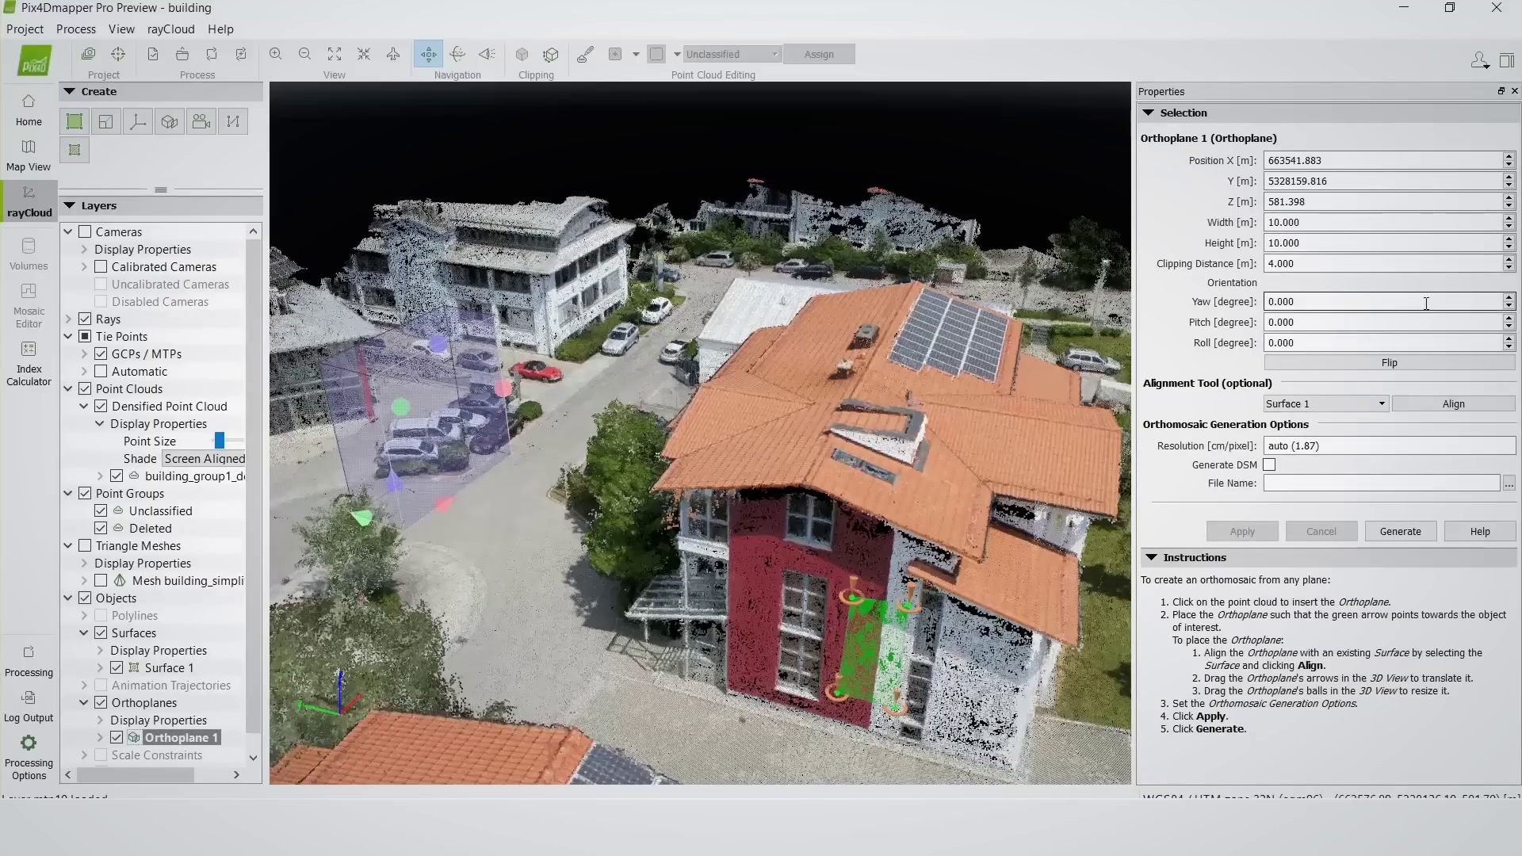
{"action": "left_click", "coordinate": [1467, 406]}
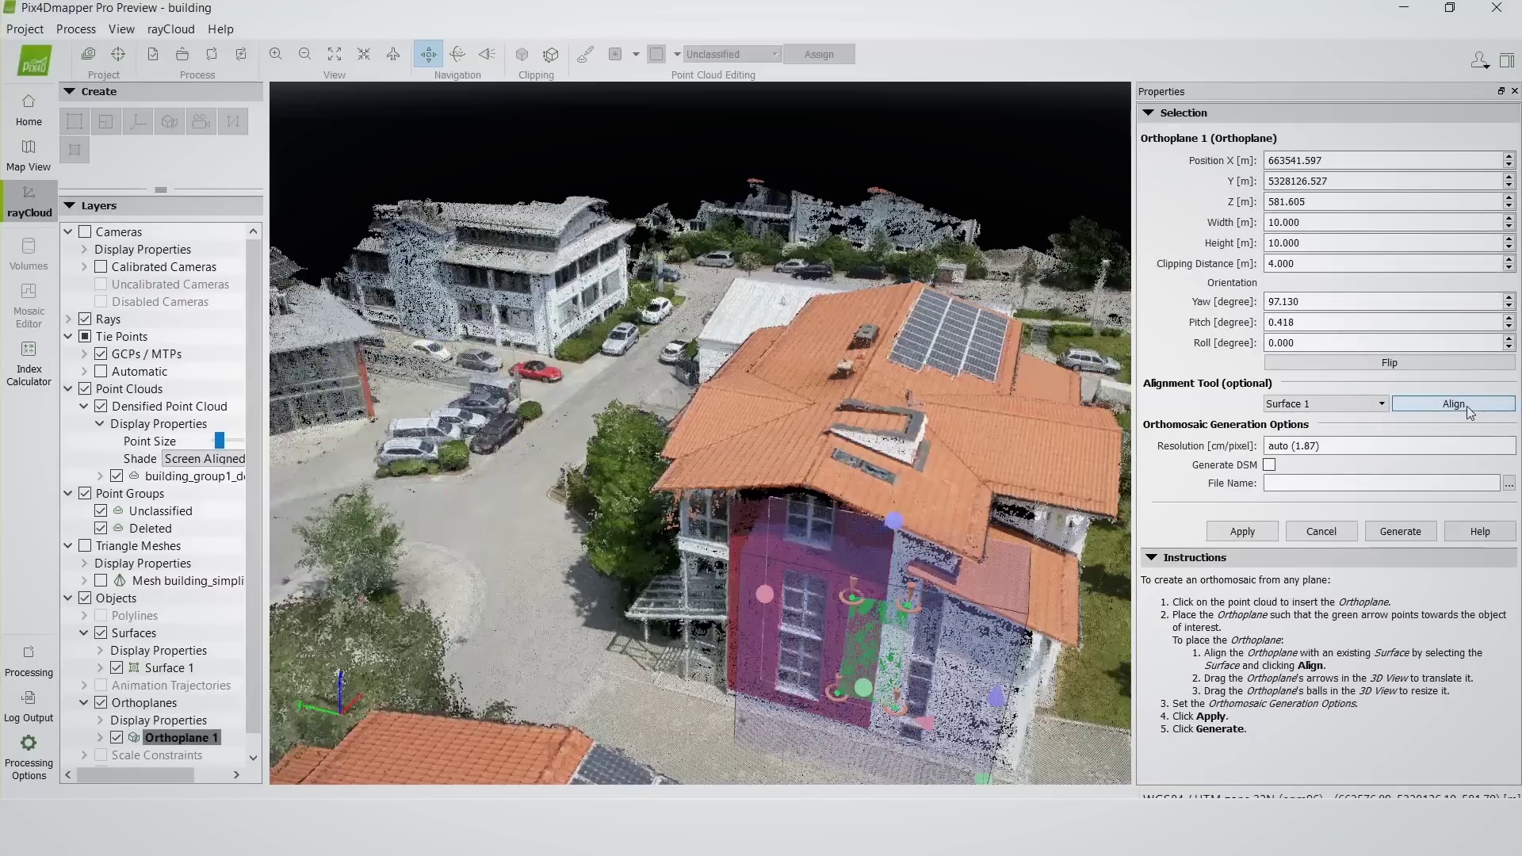
{"action": "left_click_drag", "start_coordinate": [1079, 499], "coordinate": [882, 684]}
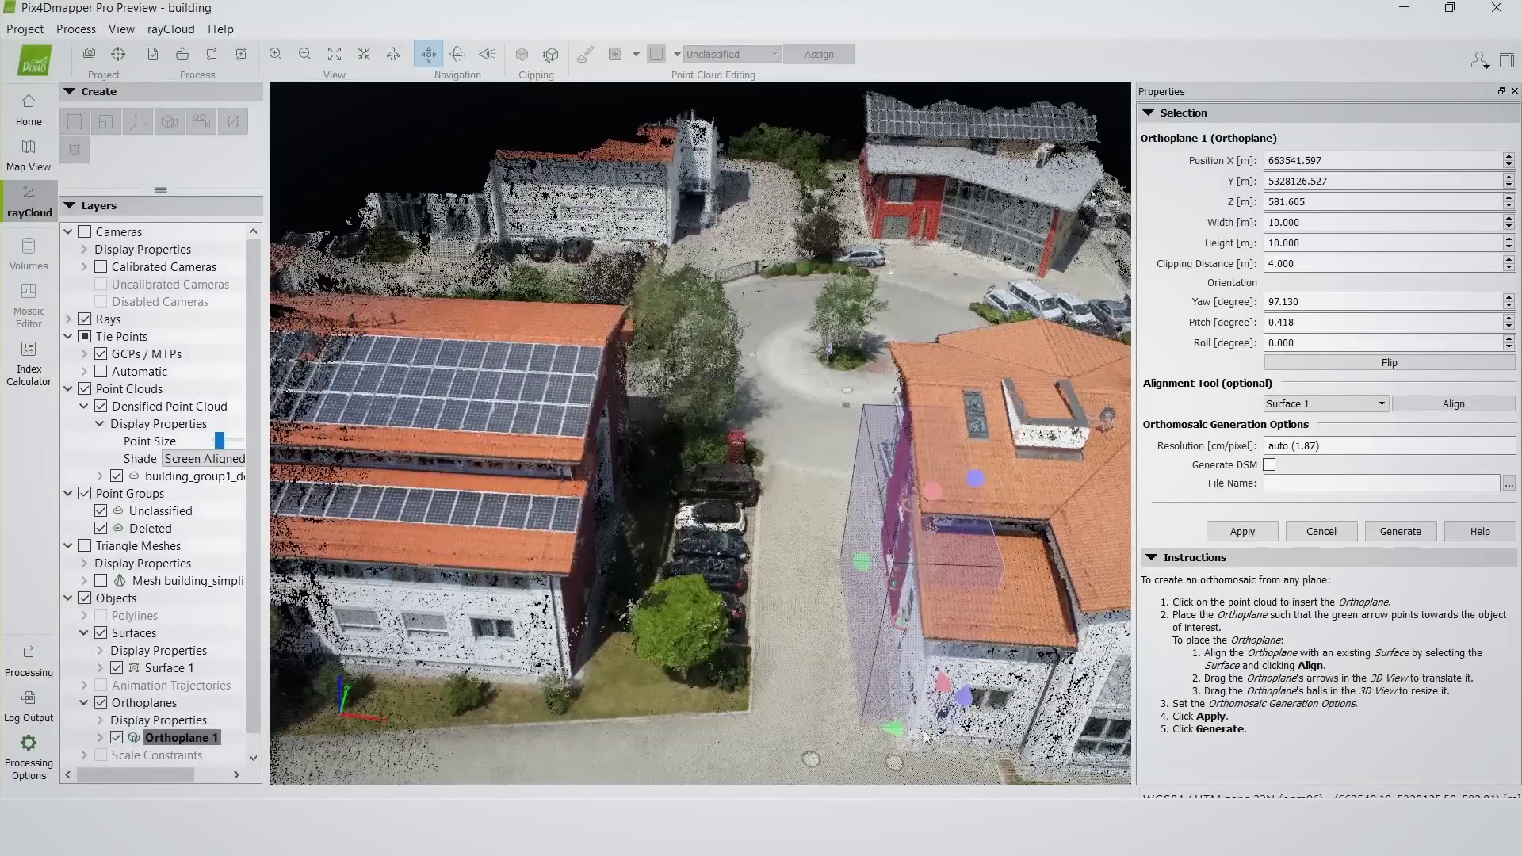
{"action": "left_click", "coordinate": [1380, 362]}
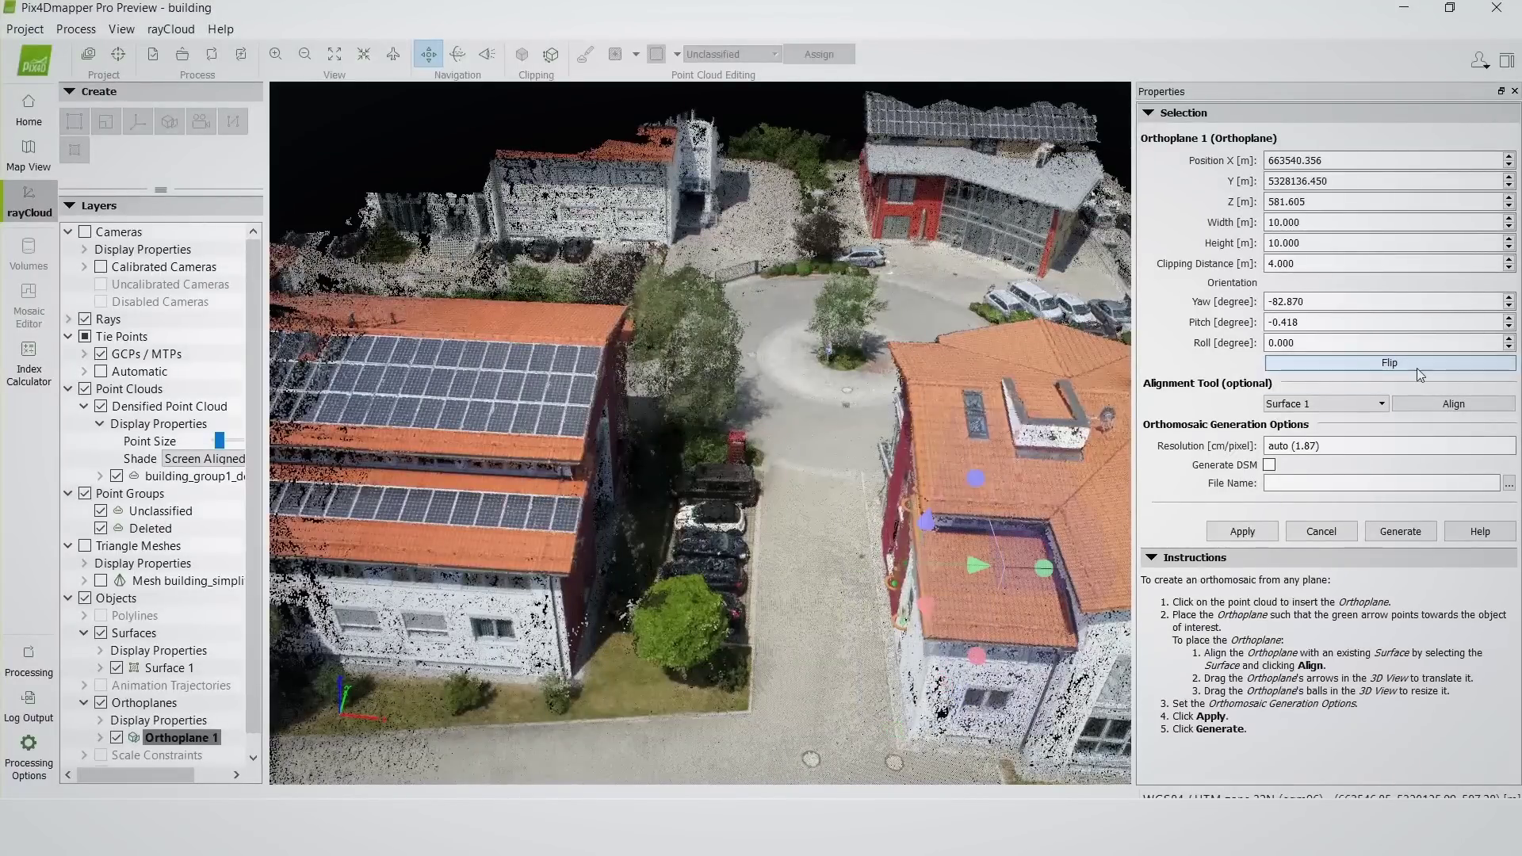
{"action": "left_click_drag", "start_coordinate": [1110, 560], "coordinate": [955, 460]}
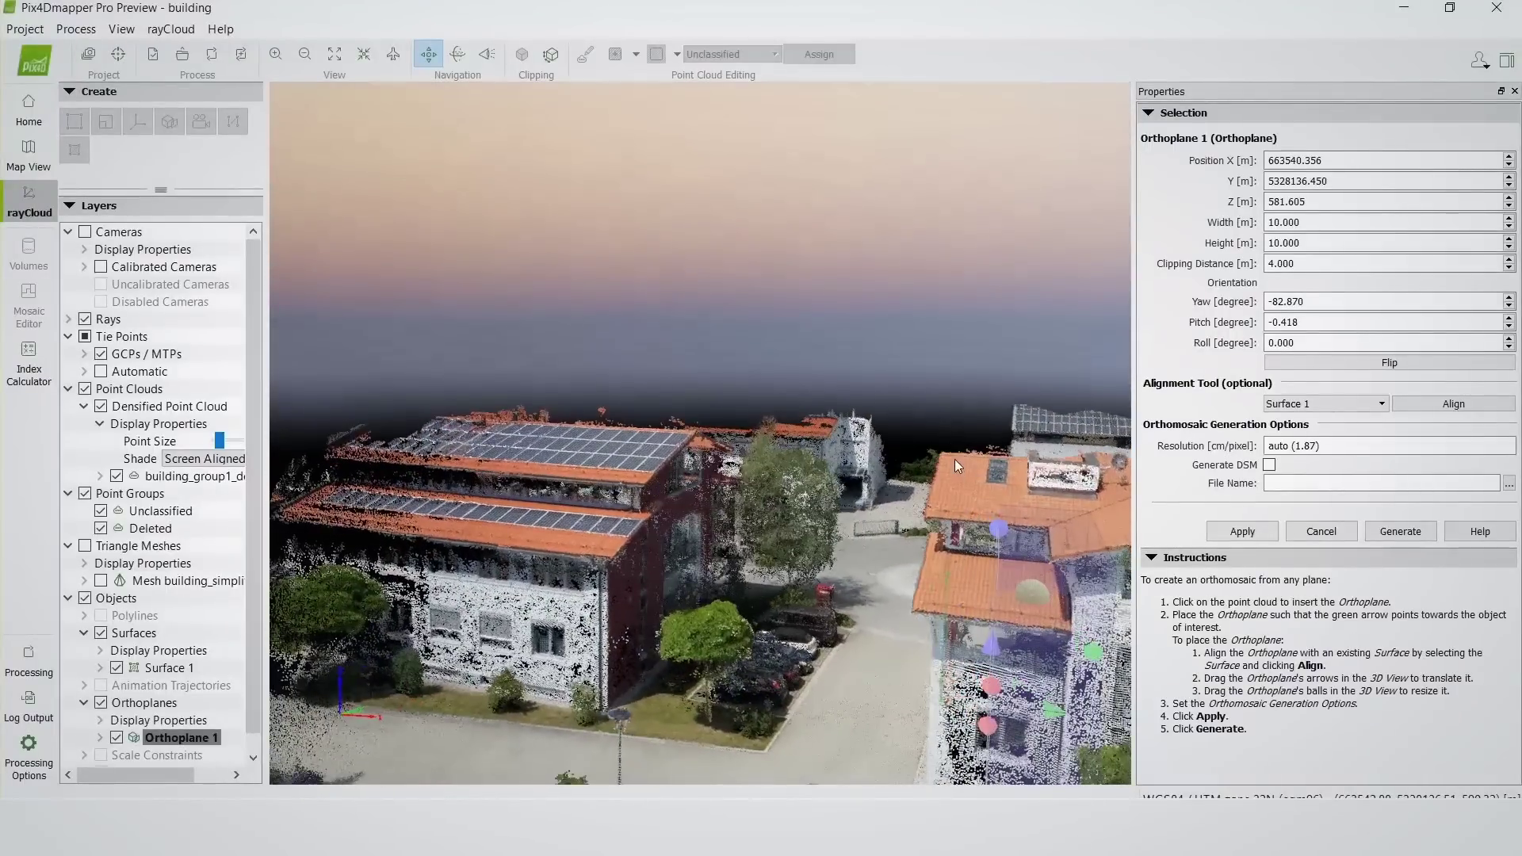
Resize Orthoplane 1 to 8.148 m wide by 11.427 m high over the red facade
{"action": "left_click_drag", "start_coordinate": [991, 685], "coordinate": [964, 667]}
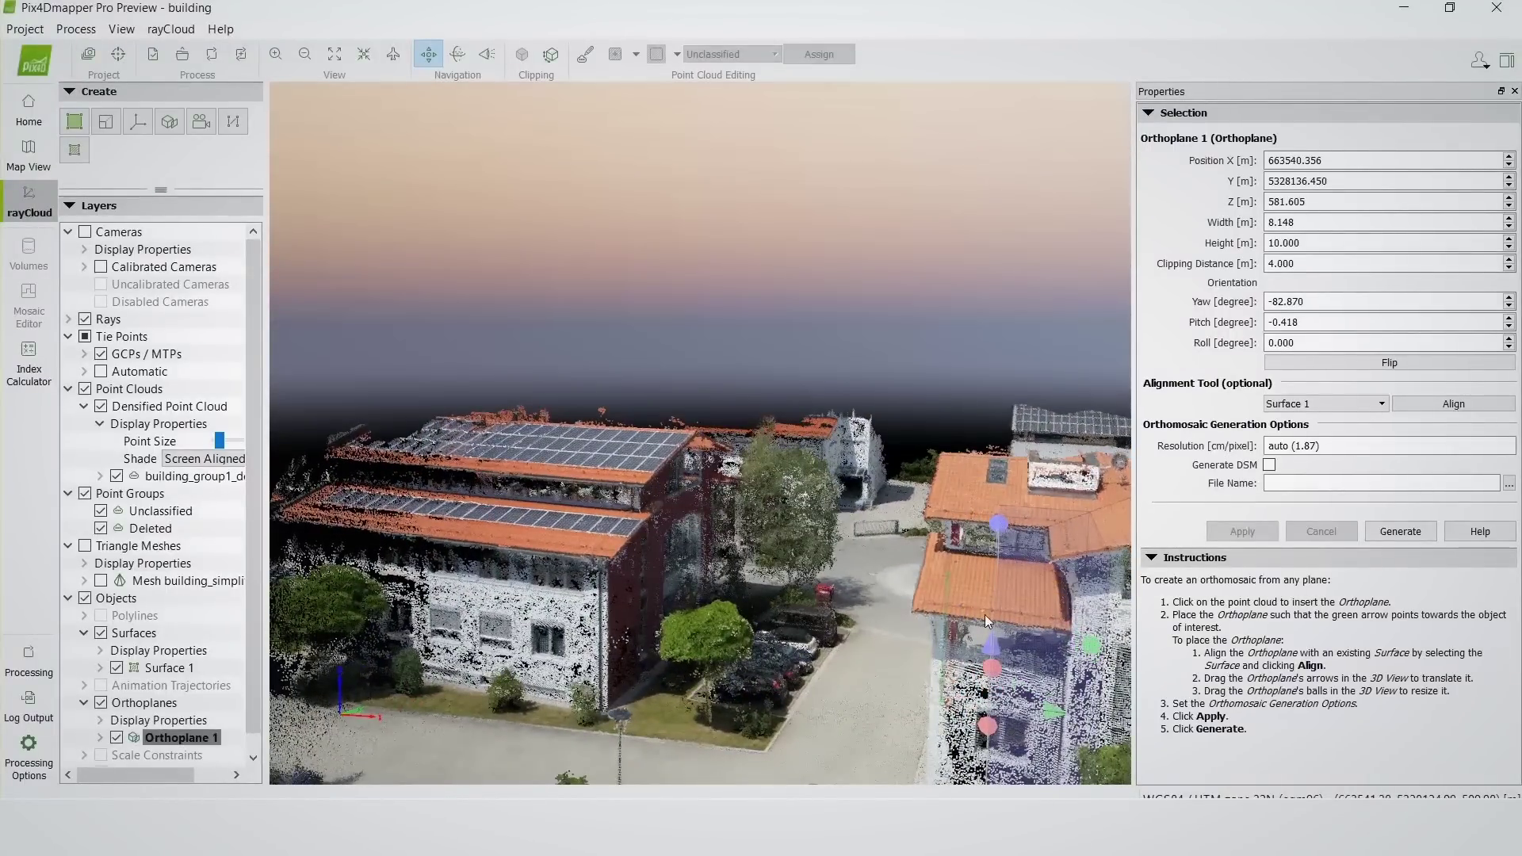
{"action": "left_click_drag", "start_coordinate": [985, 615], "coordinate": [1048, 596]}
{"action": "left_click_drag", "start_coordinate": [958, 535], "coordinate": [958, 562]}
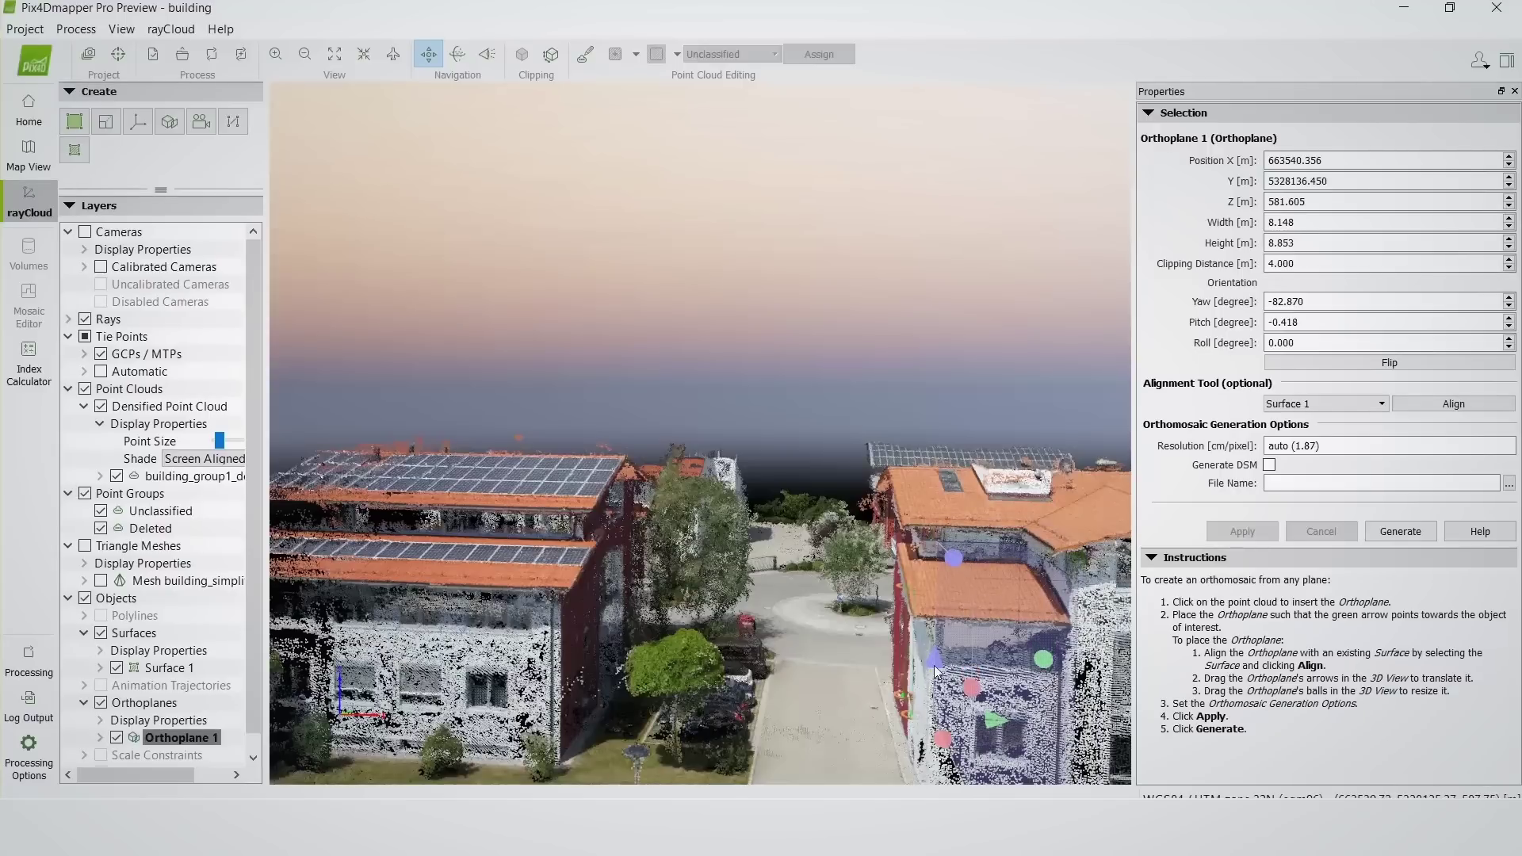
{"action": "left_click_drag", "start_coordinate": [926, 668], "coordinate": [966, 692]}
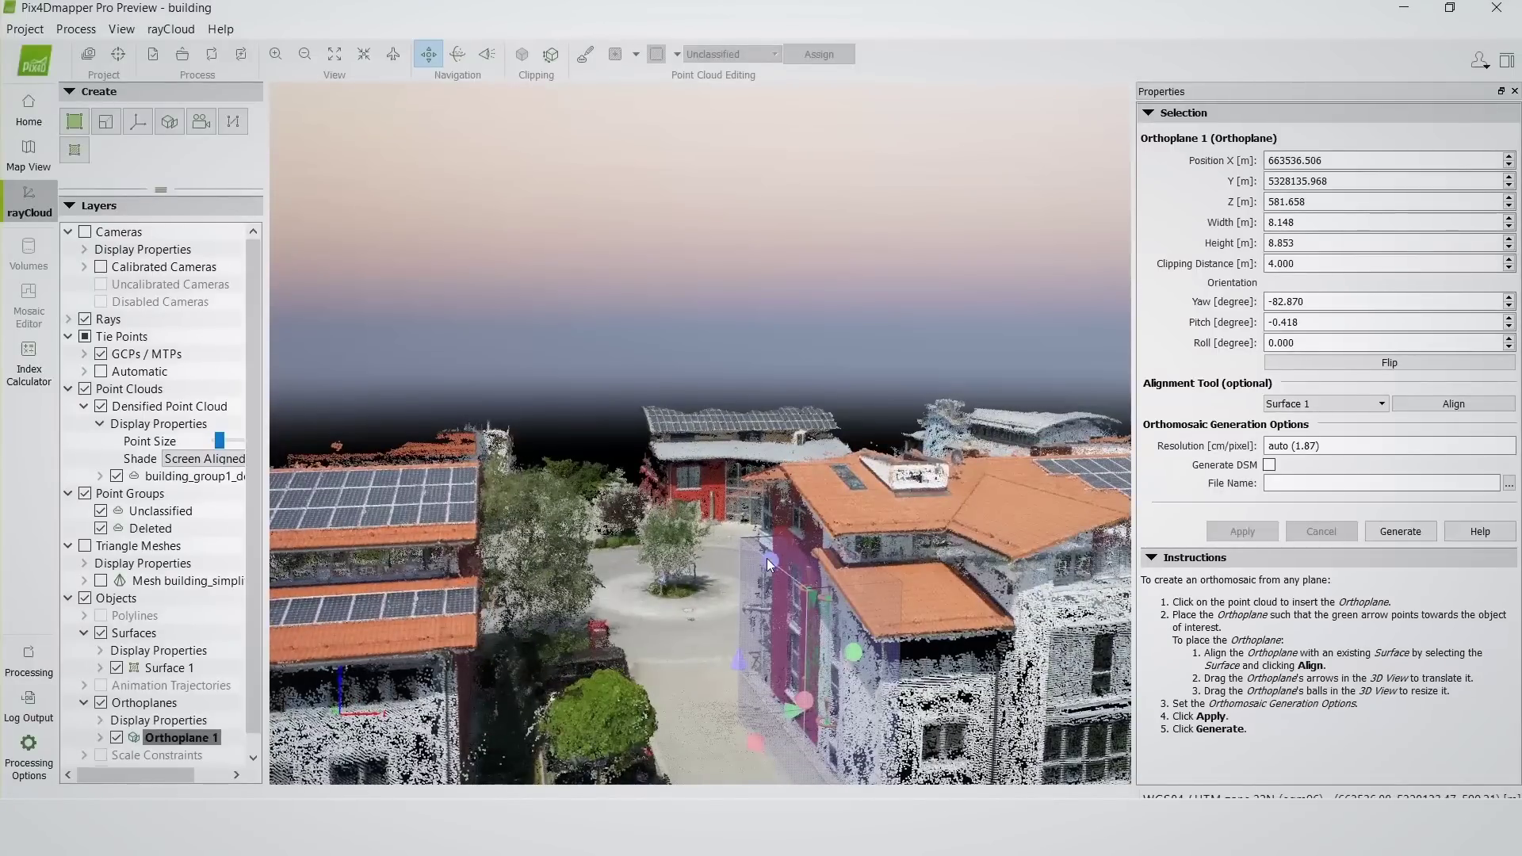
{"action": "left_click_drag", "start_coordinate": [773, 562], "coordinate": [774, 502]}
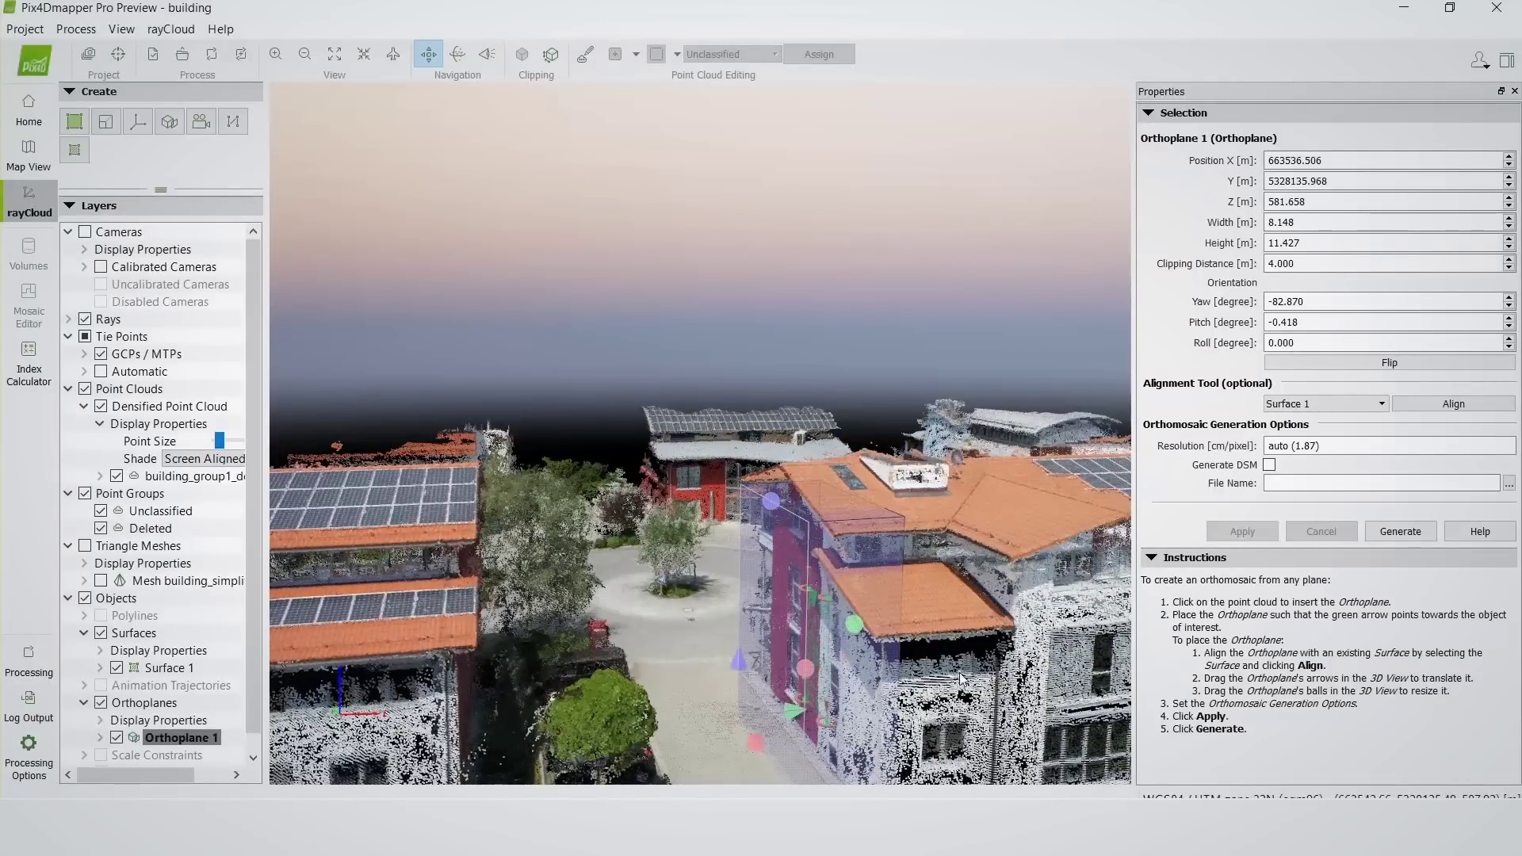
{"action": "left_click_drag", "start_coordinate": [937, 666], "coordinate": [1115, 750]}
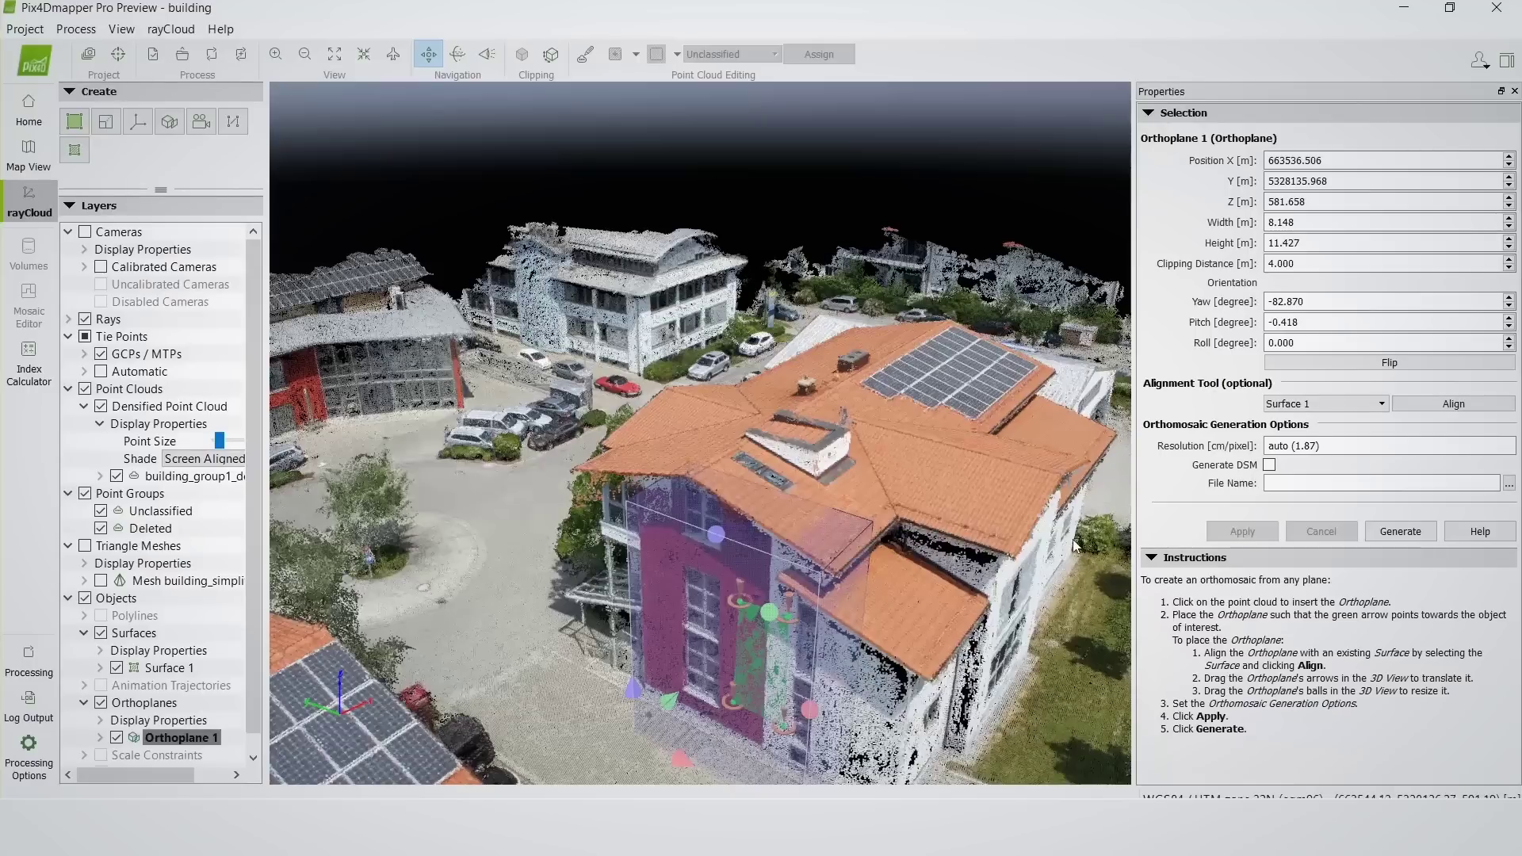
Deselect Orthoplane 1 and enlarge the image thumbnails panel
{"action": "left_click", "coordinate": [950, 560]}
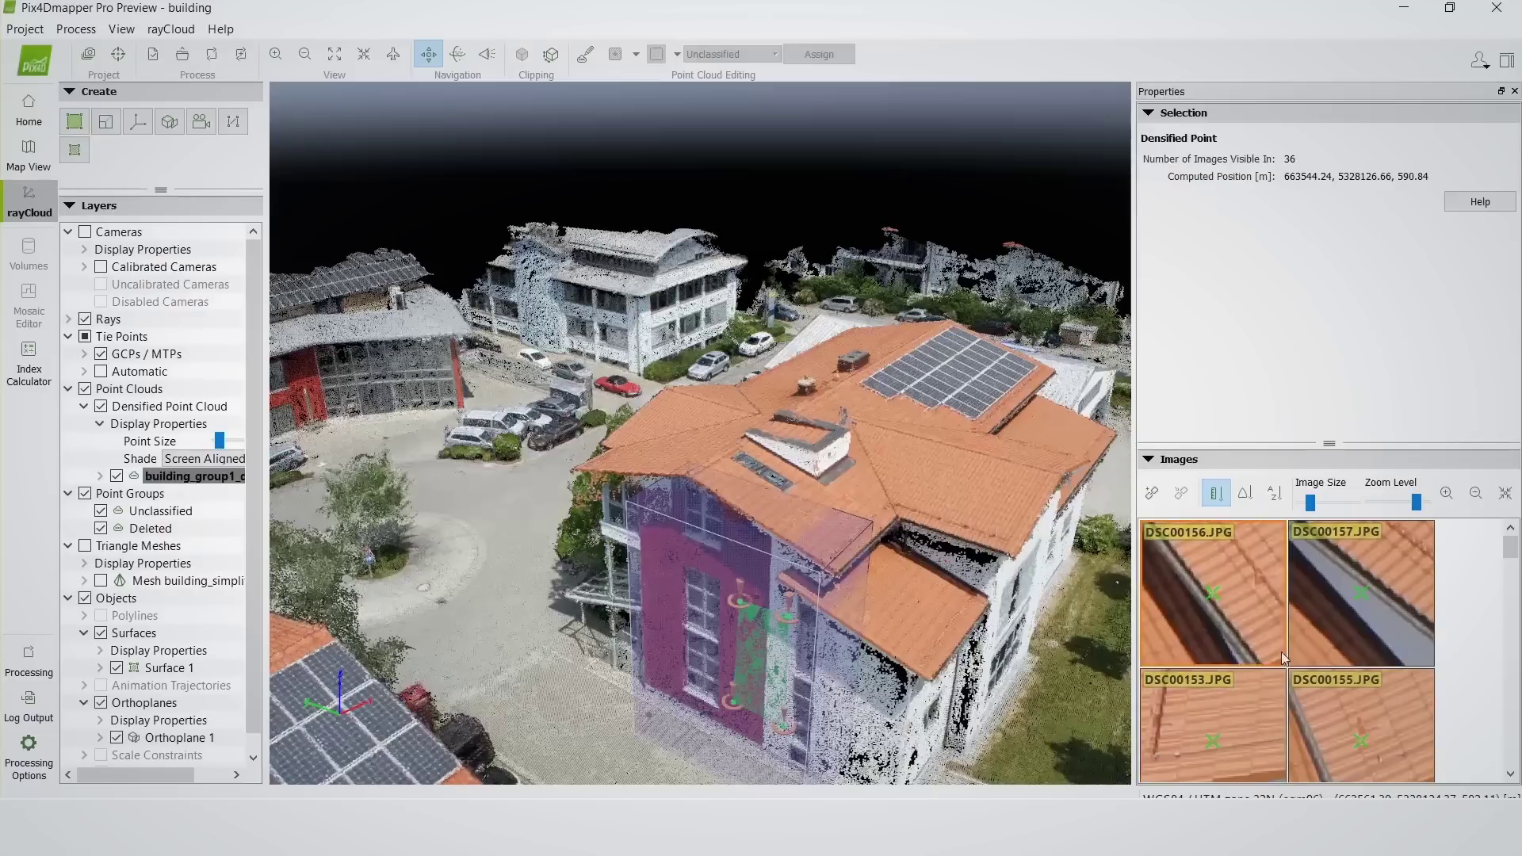
{"action": "left_click_drag", "start_coordinate": [1329, 441], "coordinate": [1328, 284]}
{"action": "left_click_drag", "start_coordinate": [1415, 343], "coordinate": [1399, 345]}
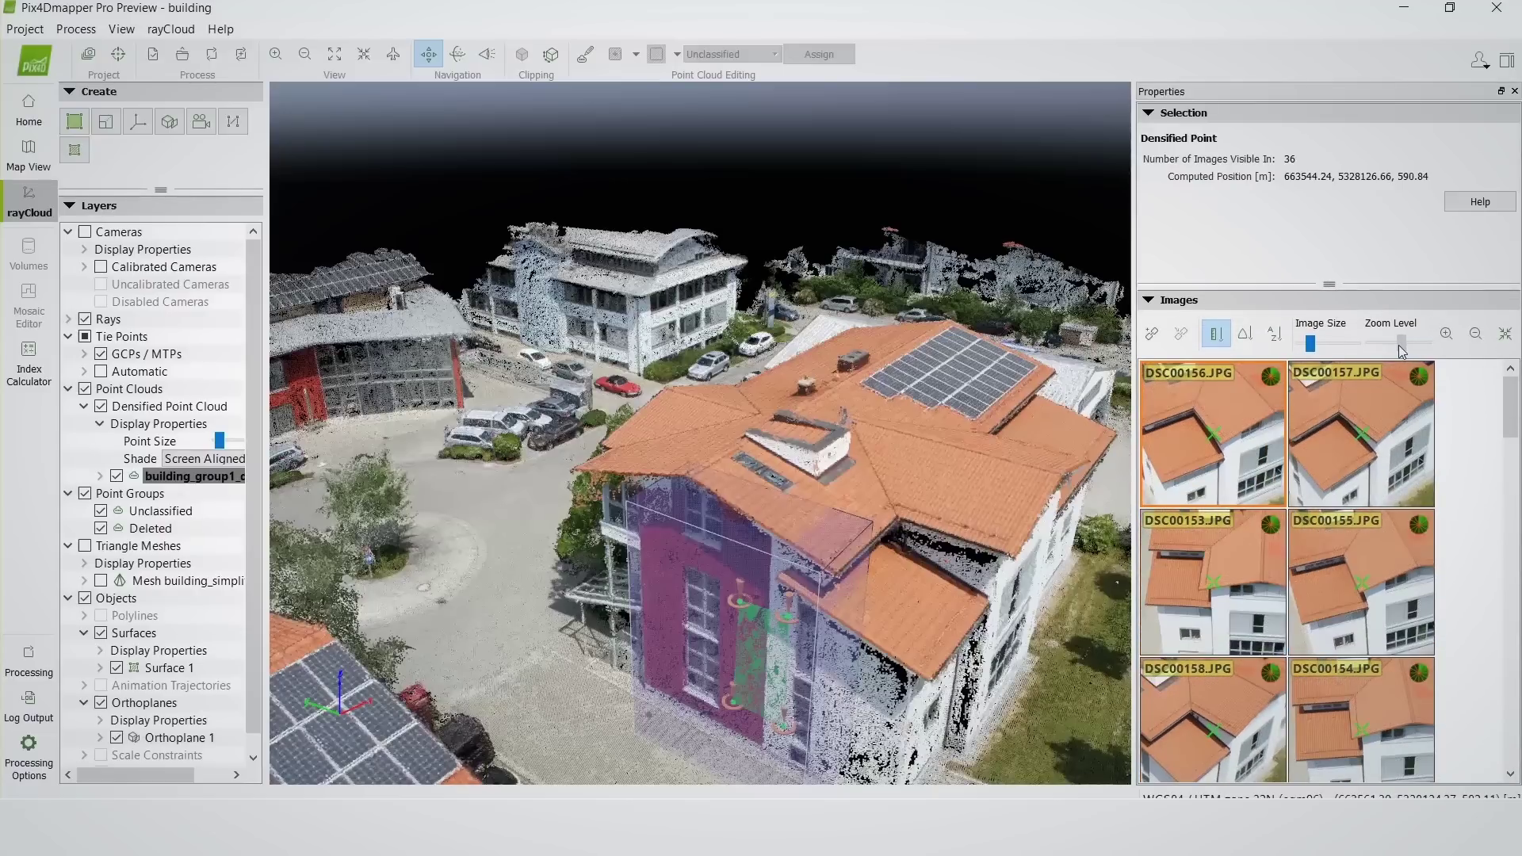
Select camera image DSC00162 and zoom its preview into the roof
{"action": "left_click", "coordinate": [1510, 775]}
{"action": "left_click", "coordinate": [1510, 774]}
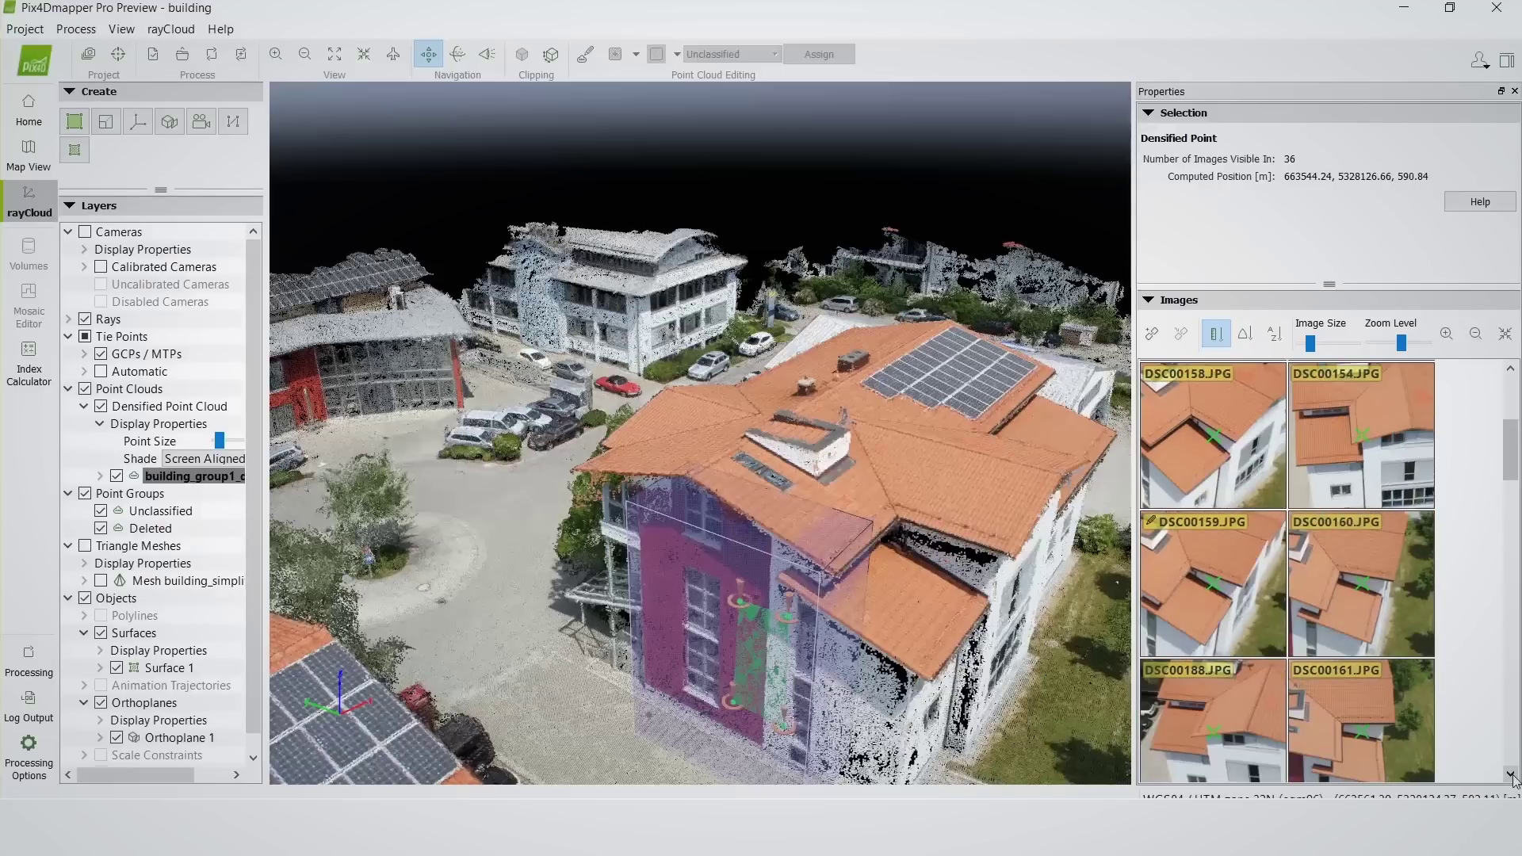
{"action": "left_click", "coordinate": [1510, 775]}
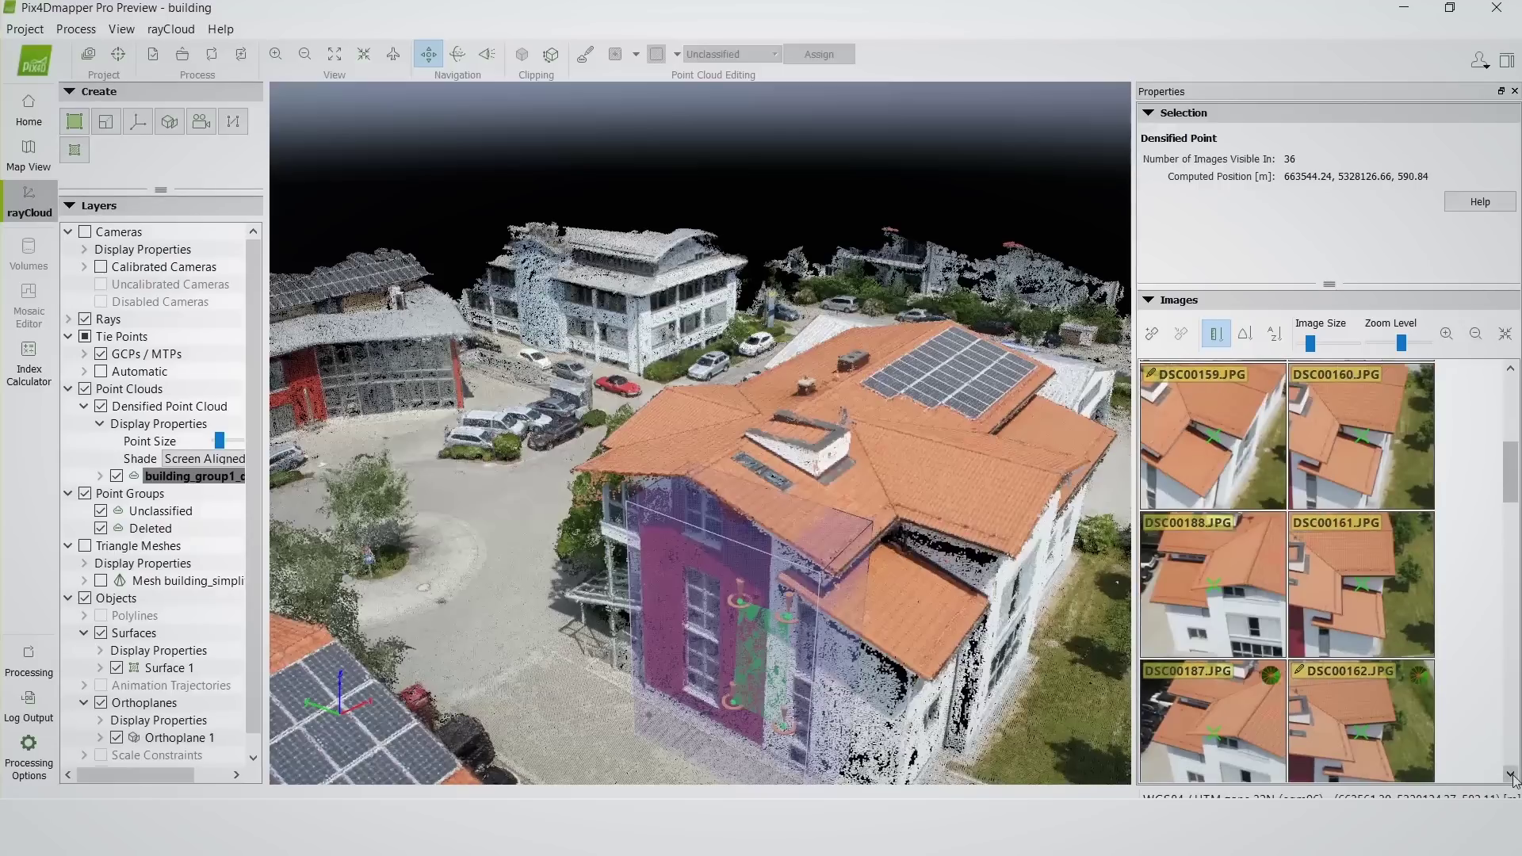
{"action": "left_click", "coordinate": [1363, 716]}
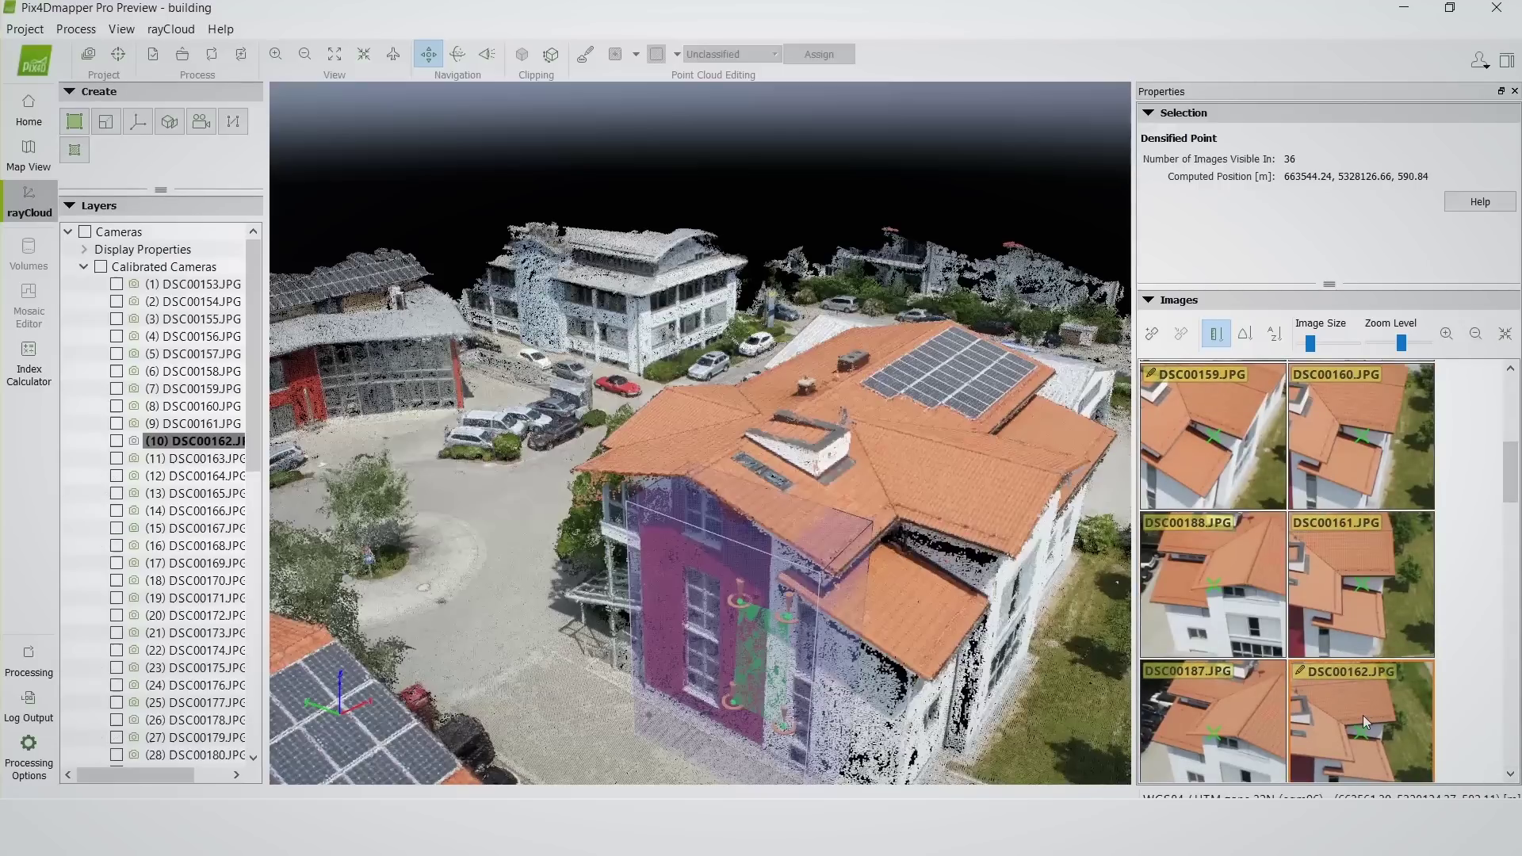
{"action": "scroll", "coordinate": [1348, 325], "scroll_direction": "up", "scroll_amount": 3}
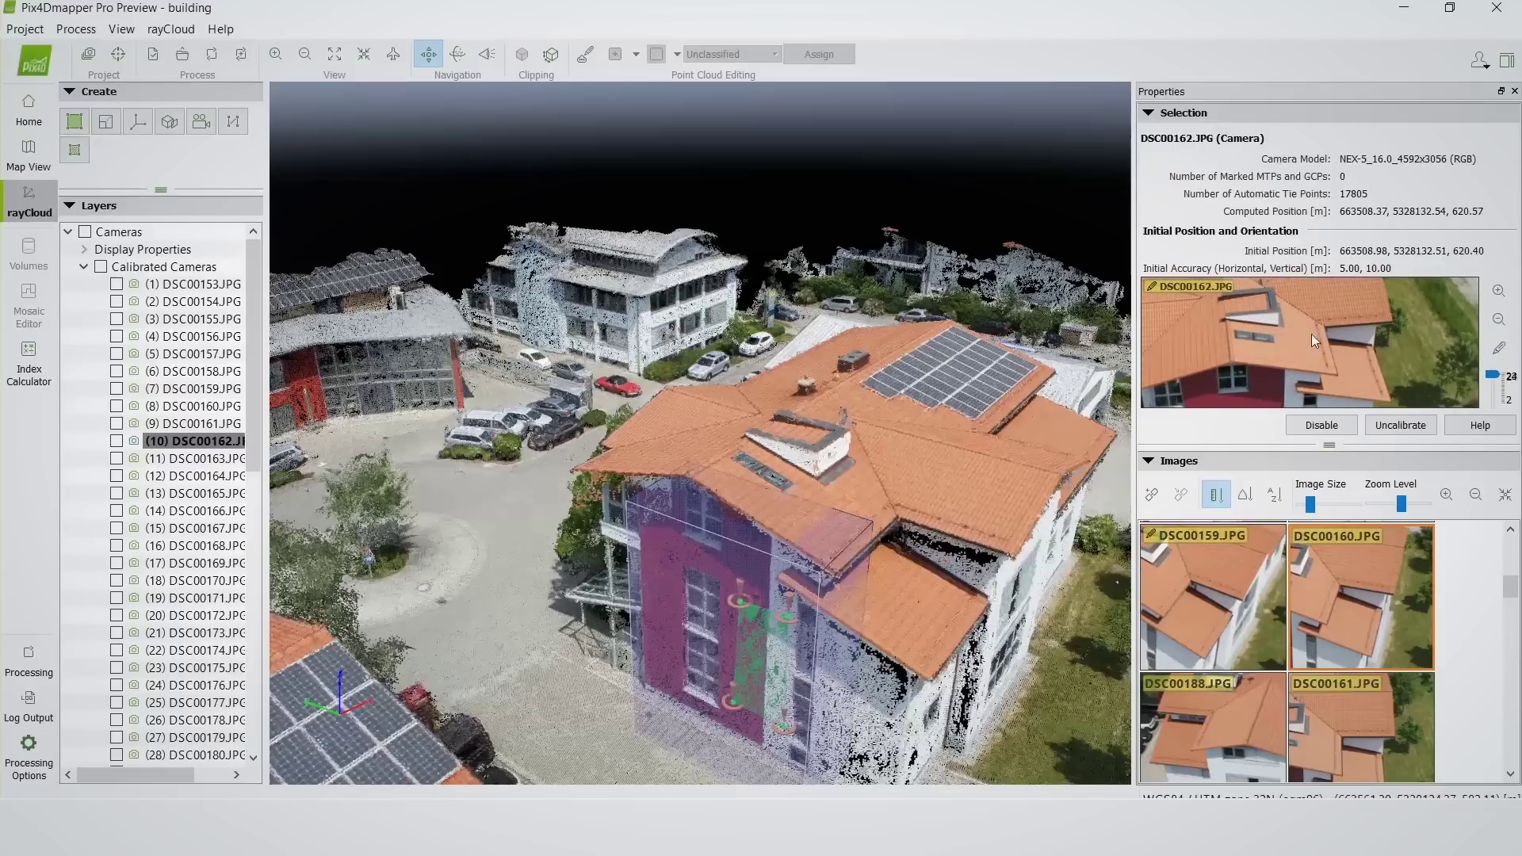
Paint a Mask annotation over the roof in DSC00162.JPG and apply it
{"action": "left_click", "coordinate": [1510, 349]}
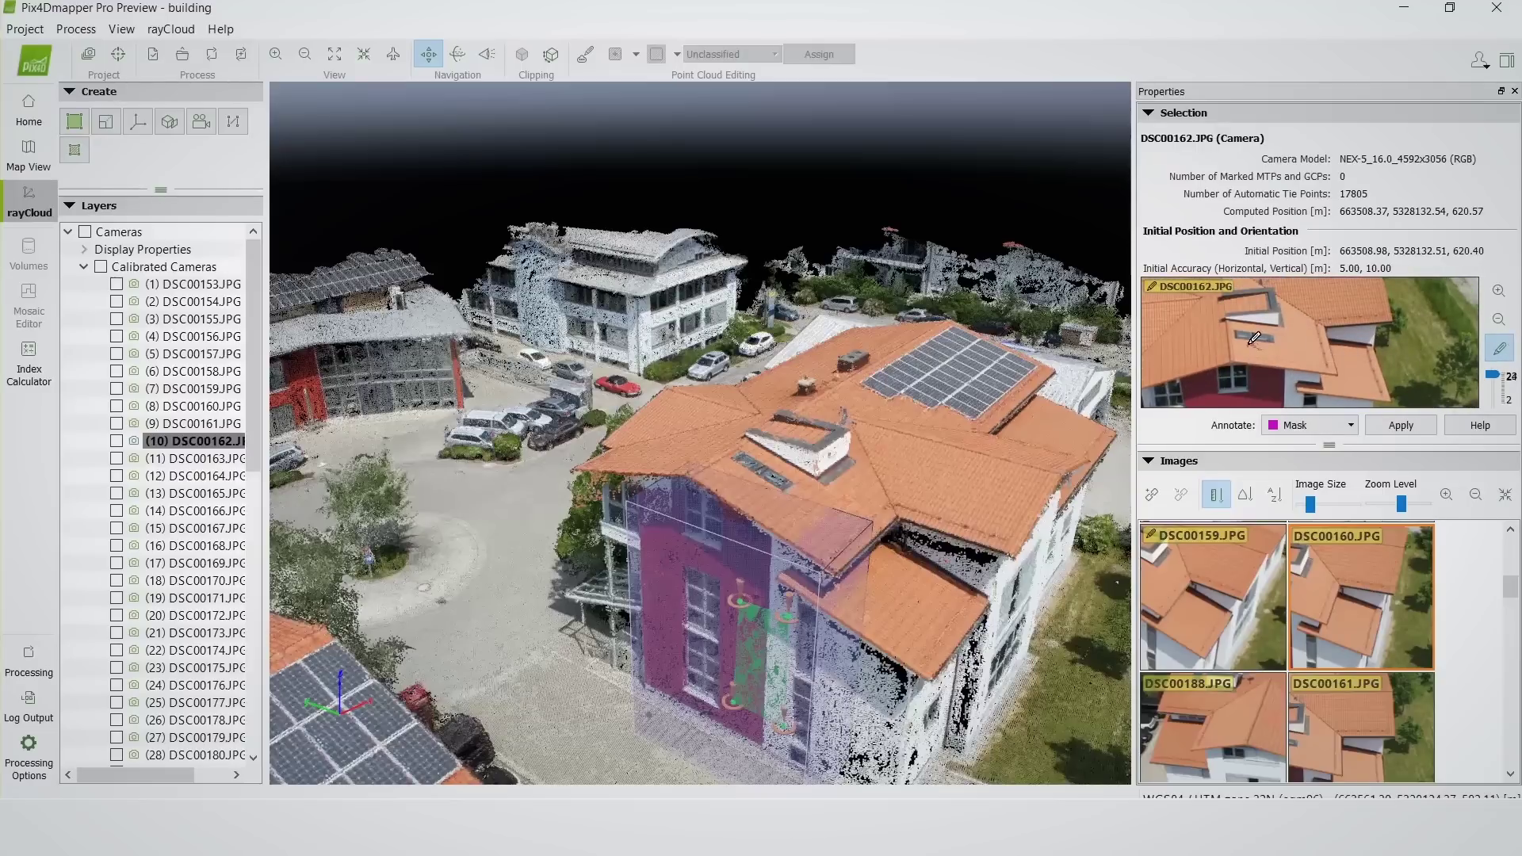
{"action": "mouse_move", "coordinate": [1348, 317]}
{"action": "left_mouse_down"}
{"action": "mouse_move", "coordinate": [1359, 328]}
{"action": "mouse_move", "coordinate": [1290, 311]}
{"action": "mouse_move", "coordinate": [1284, 331]}
{"action": "mouse_move", "coordinate": [1346, 318]}
{"action": "mouse_move", "coordinate": [1416, 352]}
{"action": "mouse_move", "coordinate": [1432, 341]}
{"action": "mouse_move", "coordinate": [1425, 296]}
{"action": "mouse_move", "coordinate": [1428, 345]}
{"action": "mouse_move", "coordinate": [1413, 353]}
{"action": "mouse_move", "coordinate": [1425, 335]}
{"action": "left_mouse_up"}
{"action": "scroll", "coordinate": [1359, 328], "scroll_direction": "up", "scroll_amount": 2}
{"action": "scroll", "coordinate": [1359, 328], "scroll_direction": "up", "scroll_amount": 1}
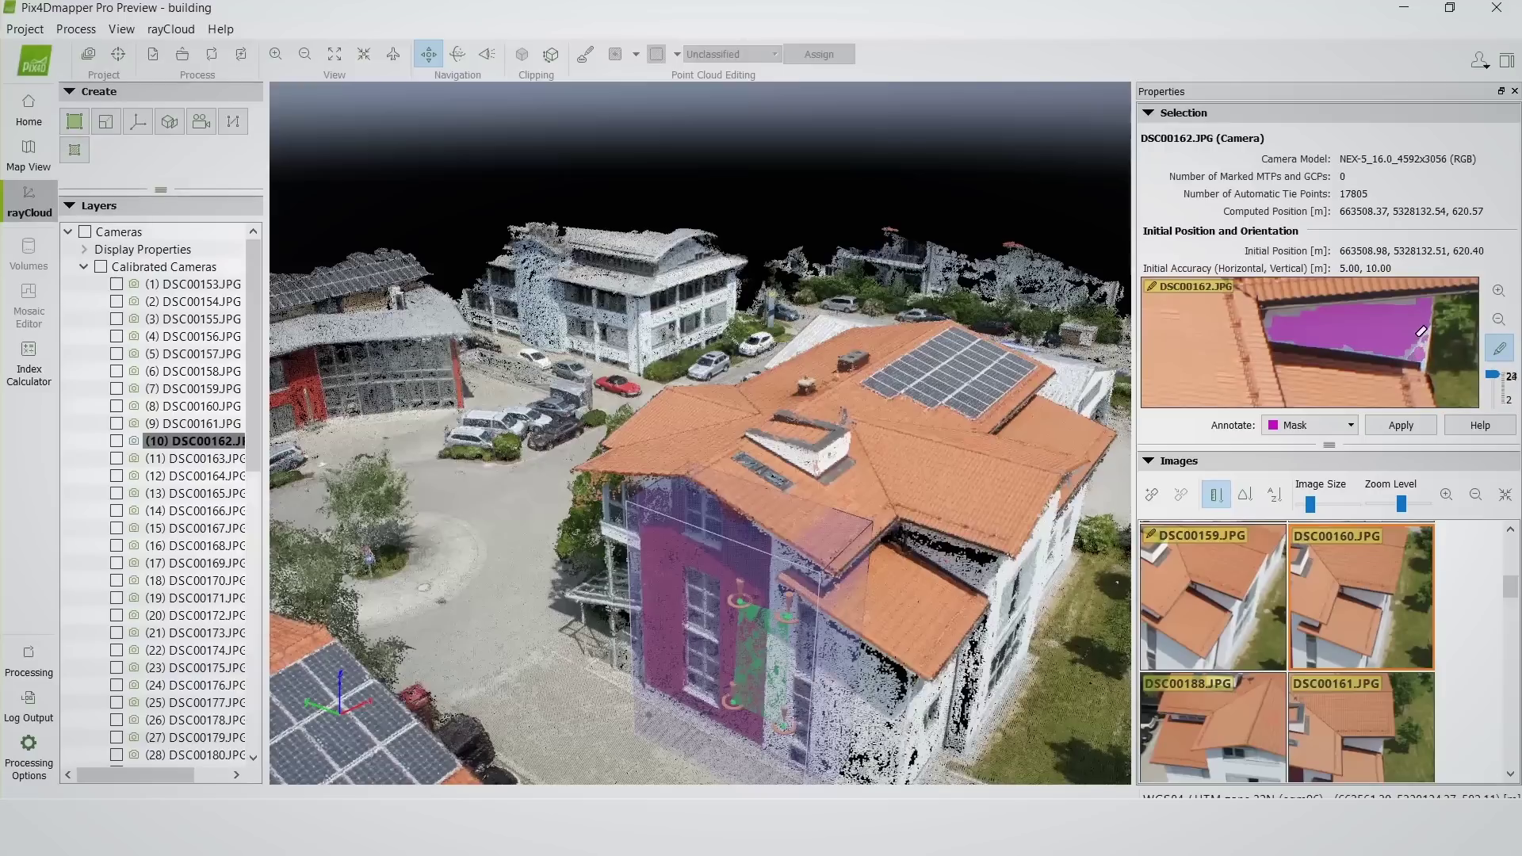
{"action": "left_click_drag", "start_coordinate": [1422, 331], "coordinate": [1418, 341]}
{"action": "scroll", "coordinate": [1425, 340], "scroll_direction": "up", "scroll_amount": 2}
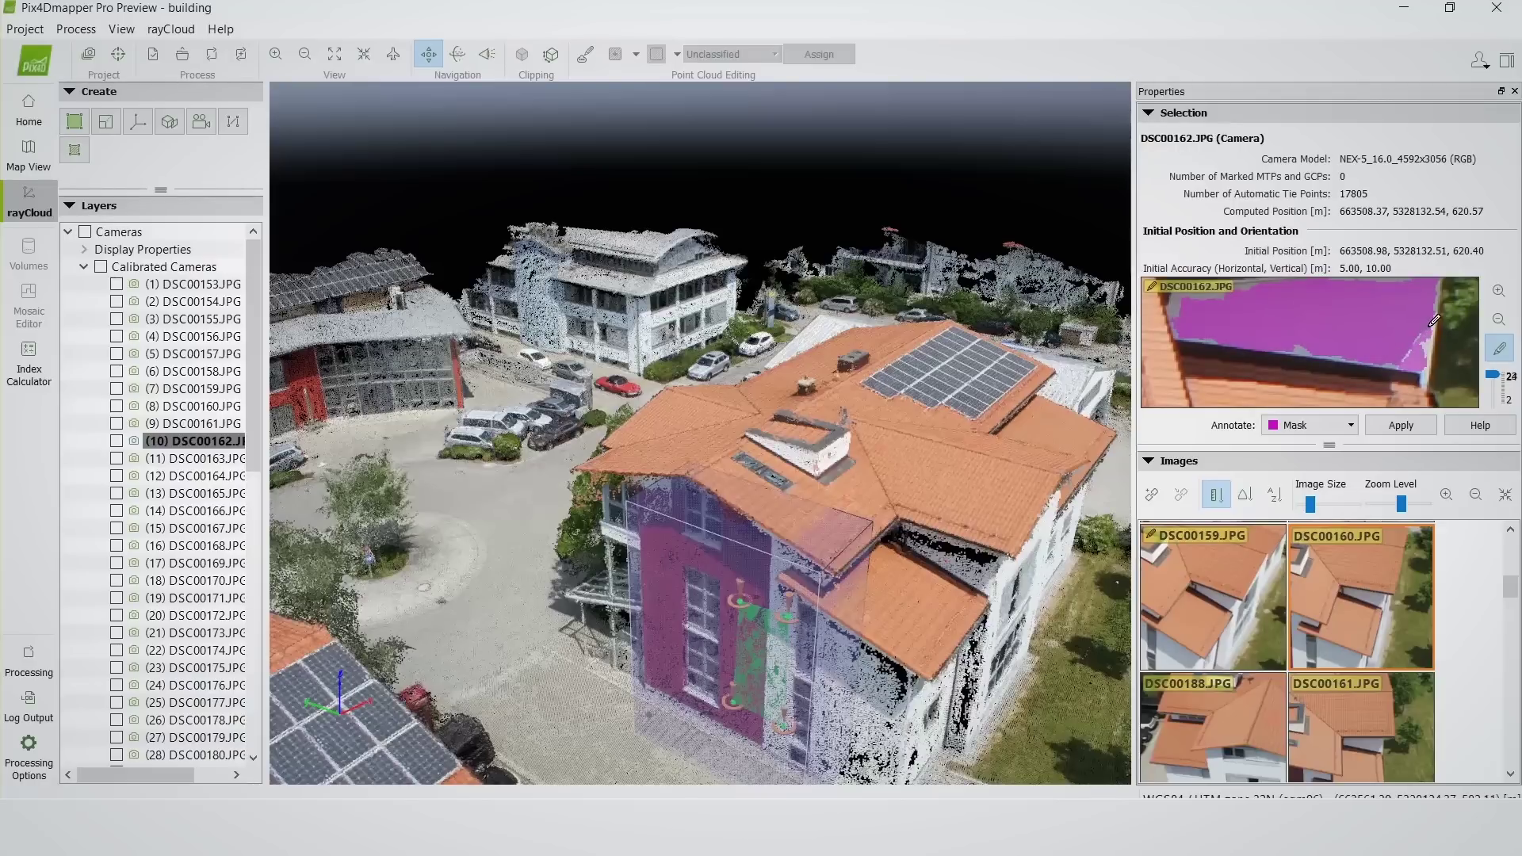
{"action": "scroll", "coordinate": [1425, 329], "scroll_direction": "up", "scroll_amount": 2}
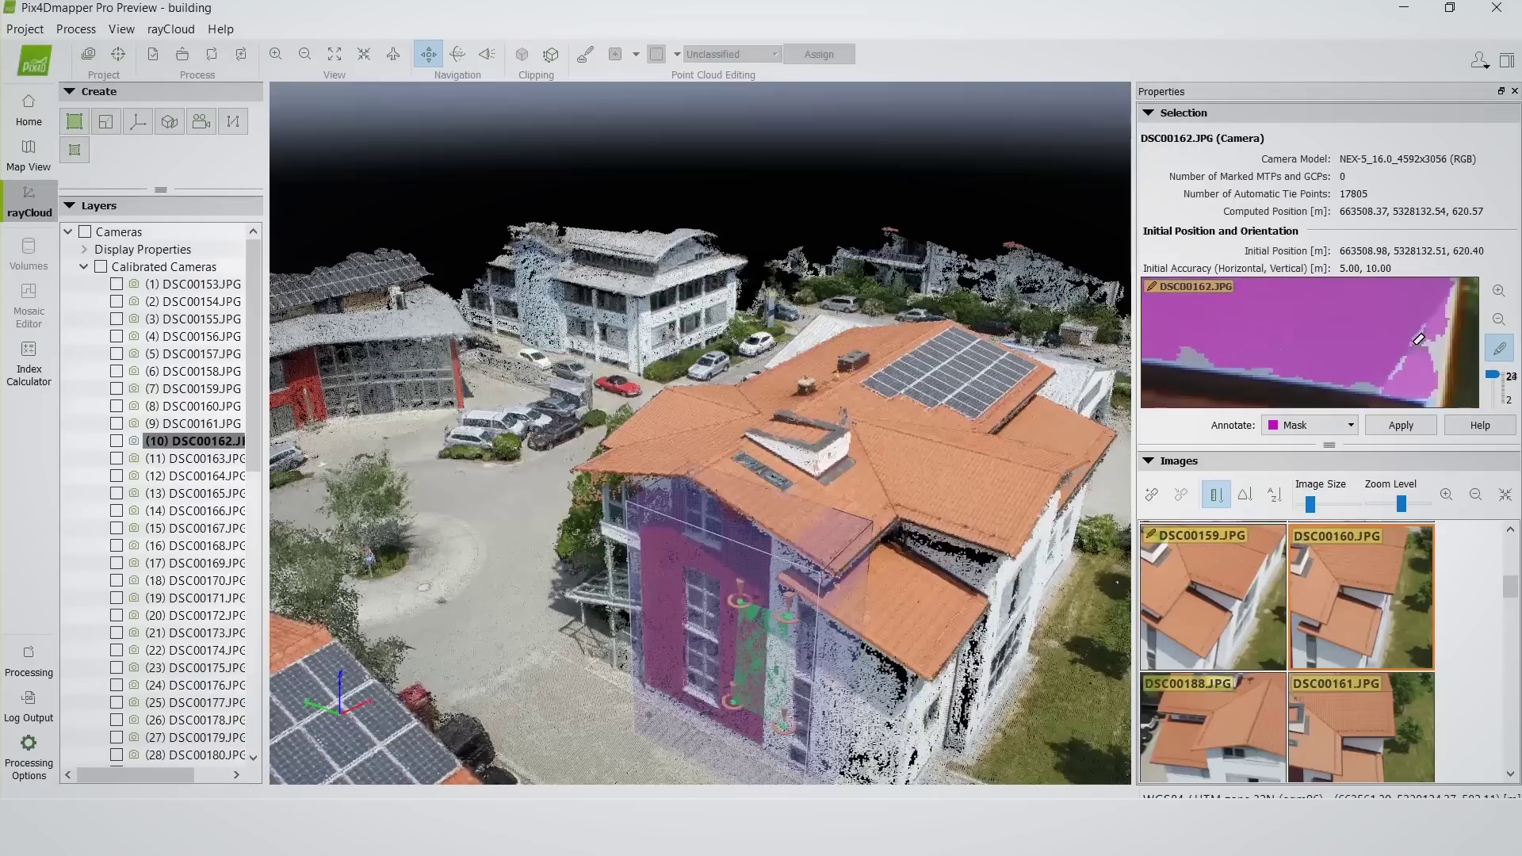
{"action": "scroll", "coordinate": [1420, 332], "scroll_direction": "up", "scroll_amount": 2}
{"action": "left_click_drag", "start_coordinate": [1419, 326], "coordinate": [1393, 373]}
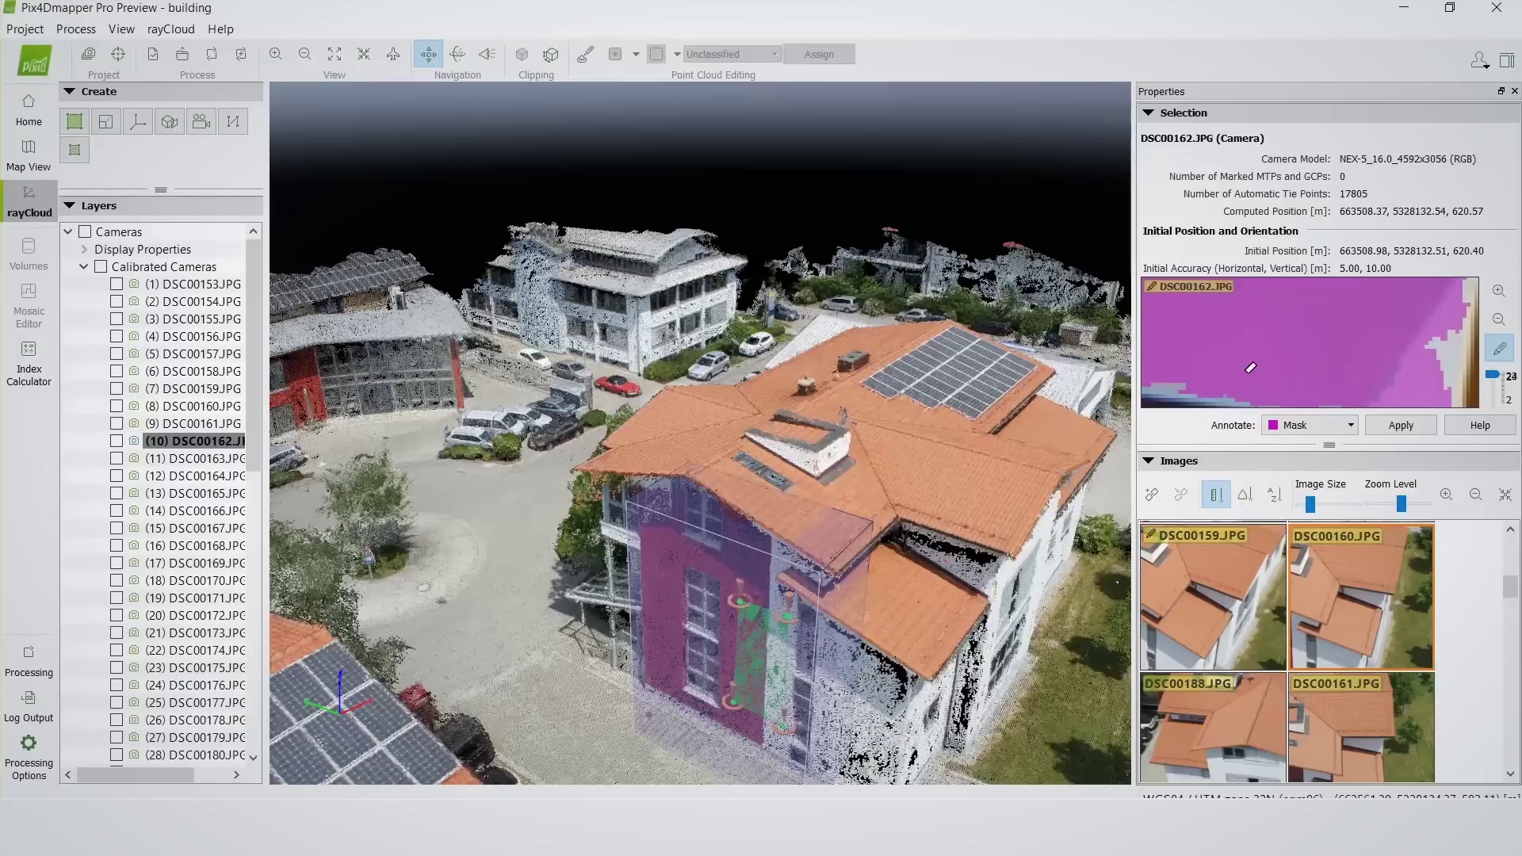
{"action": "scroll", "coordinate": [1250, 367], "scroll_direction": "down", "scroll_amount": 4}
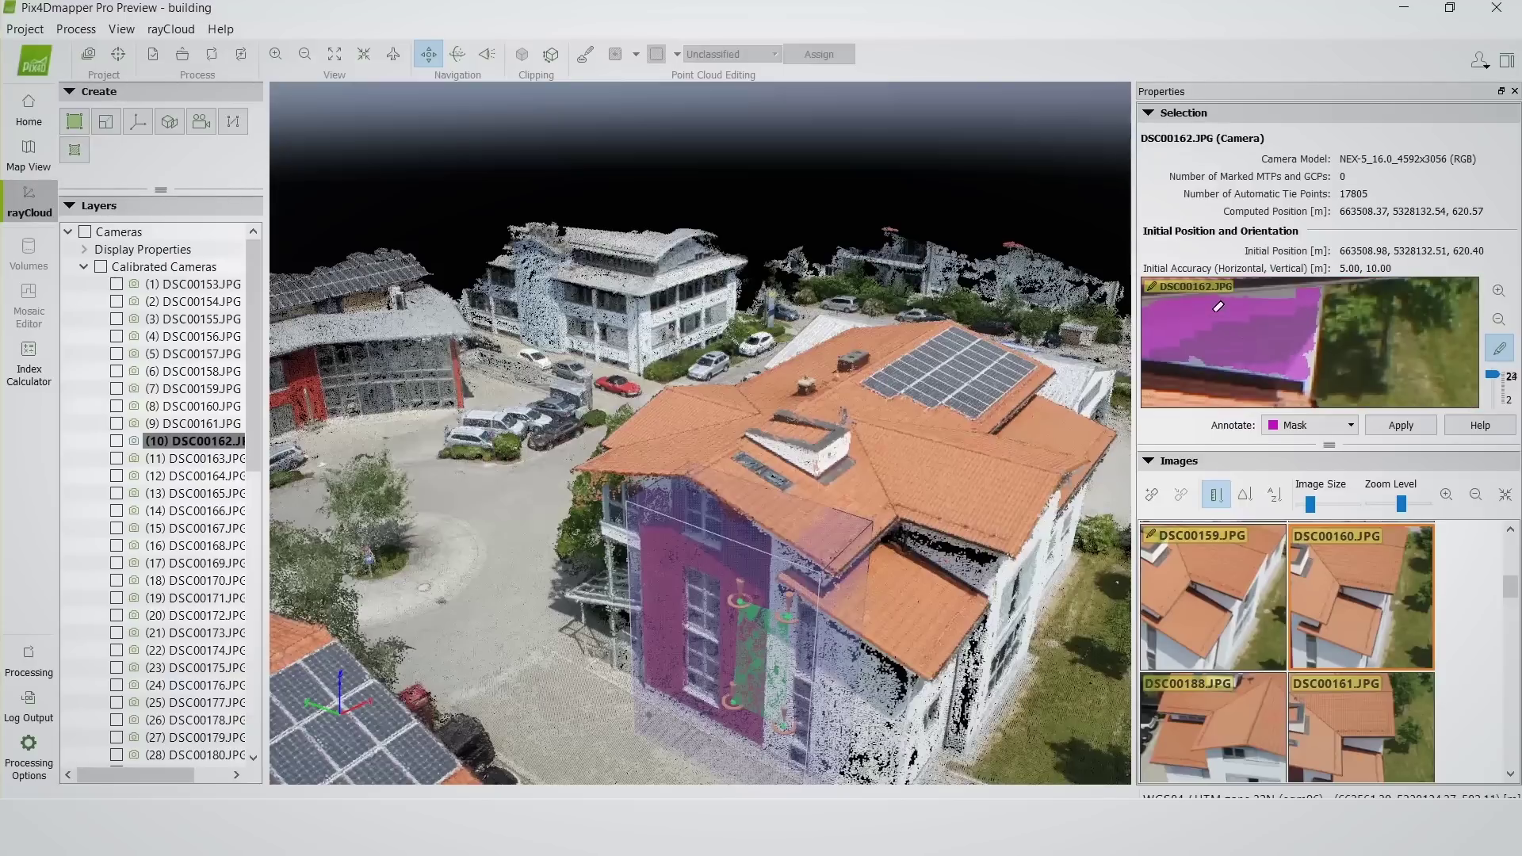
{"action": "left_click", "coordinate": [1401, 426]}
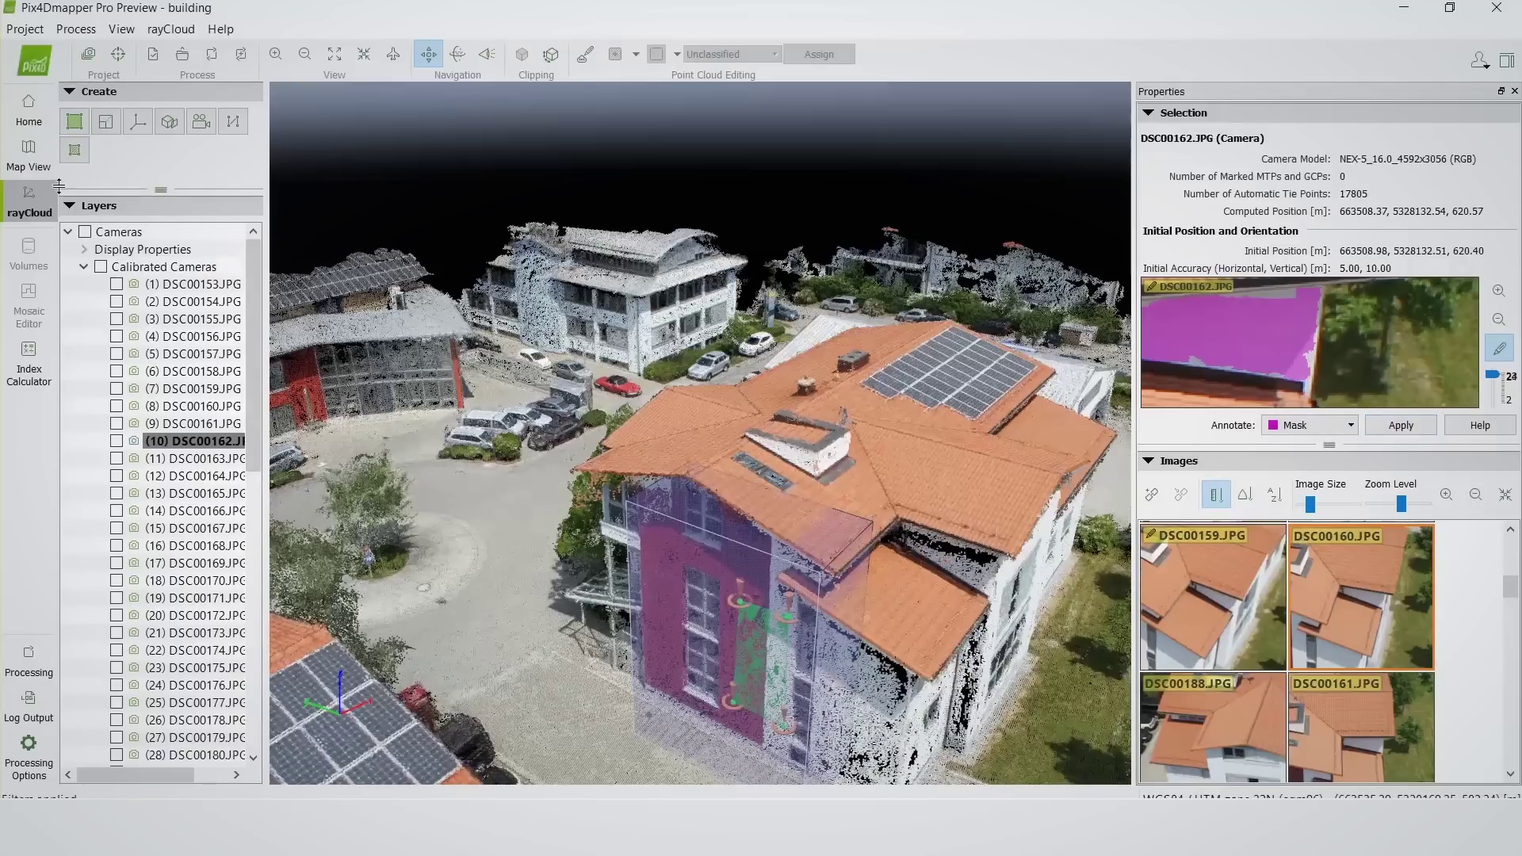
Collapse Calibrated Cameras and enlarge Orthoplane 1 to 12.205 m wide by 12.721 m high
{"action": "left_click", "coordinate": [84, 266]}
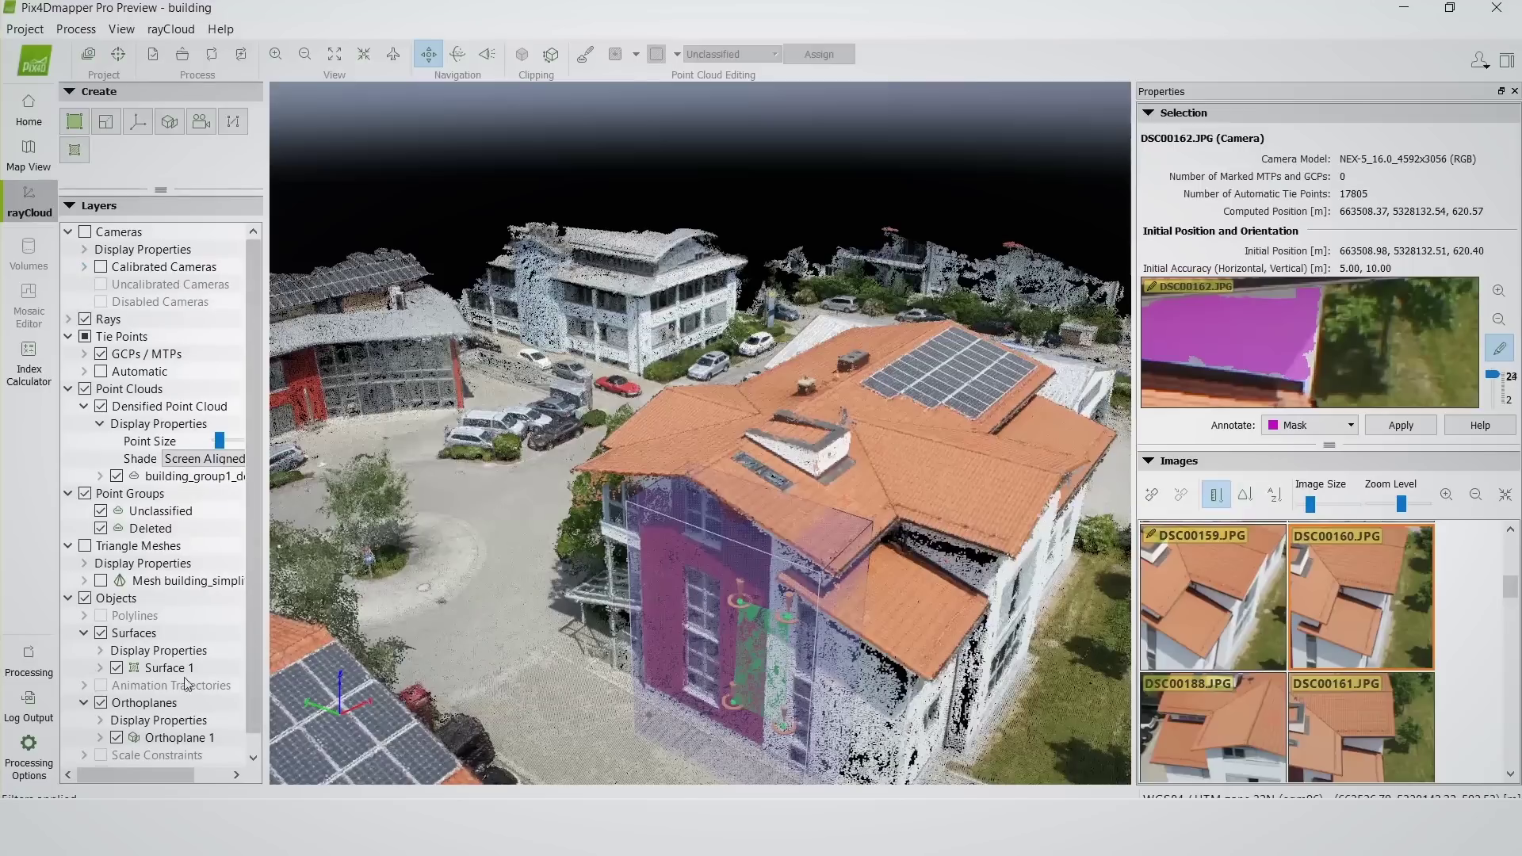
{"action": "left_click", "coordinate": [176, 738]}
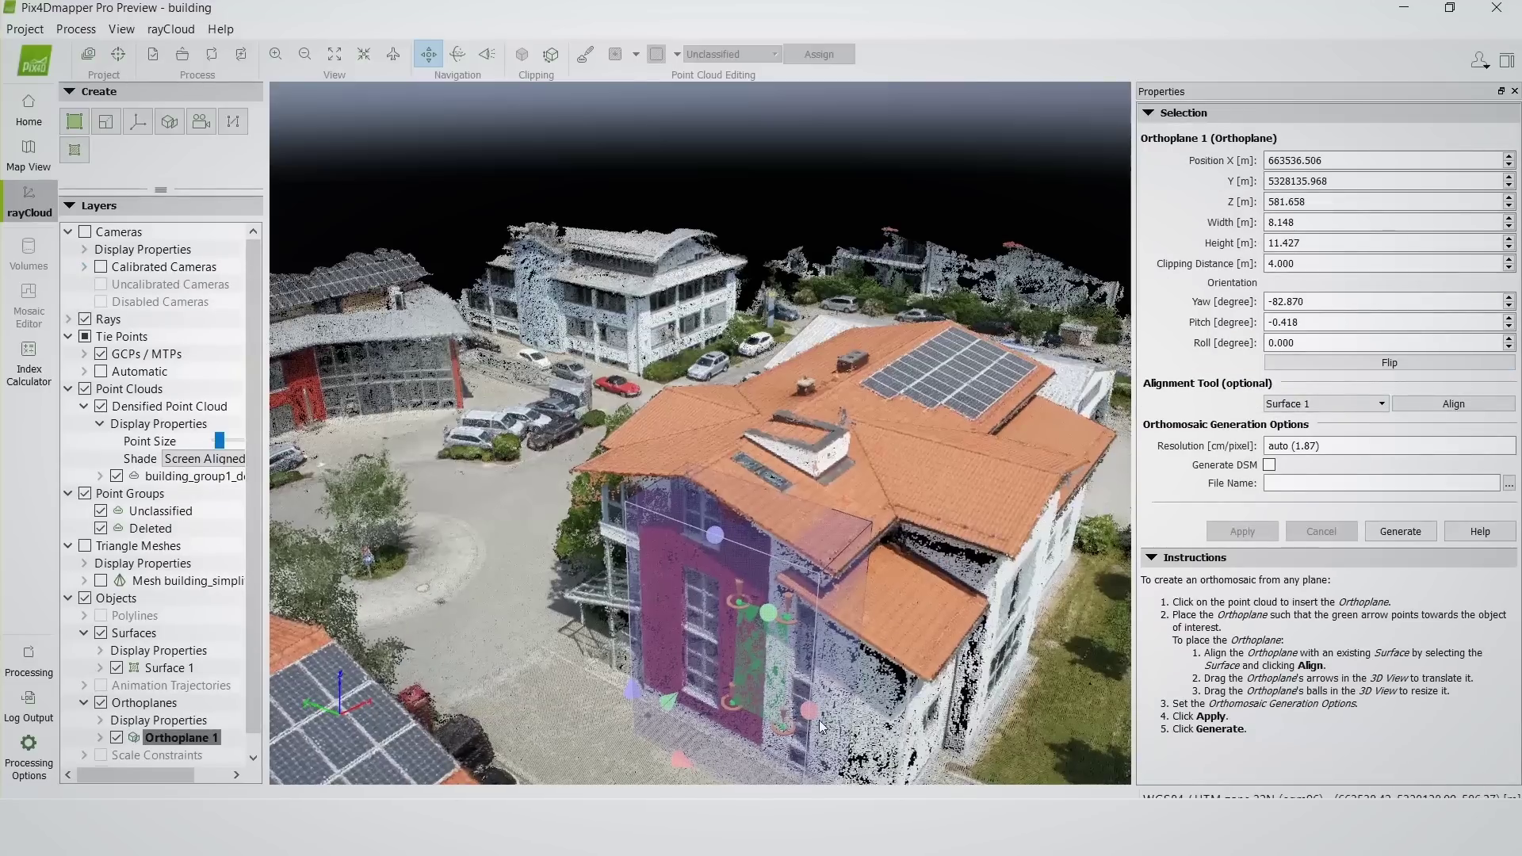
{"action": "left_click_drag", "start_coordinate": [810, 713], "coordinate": [903, 745]}
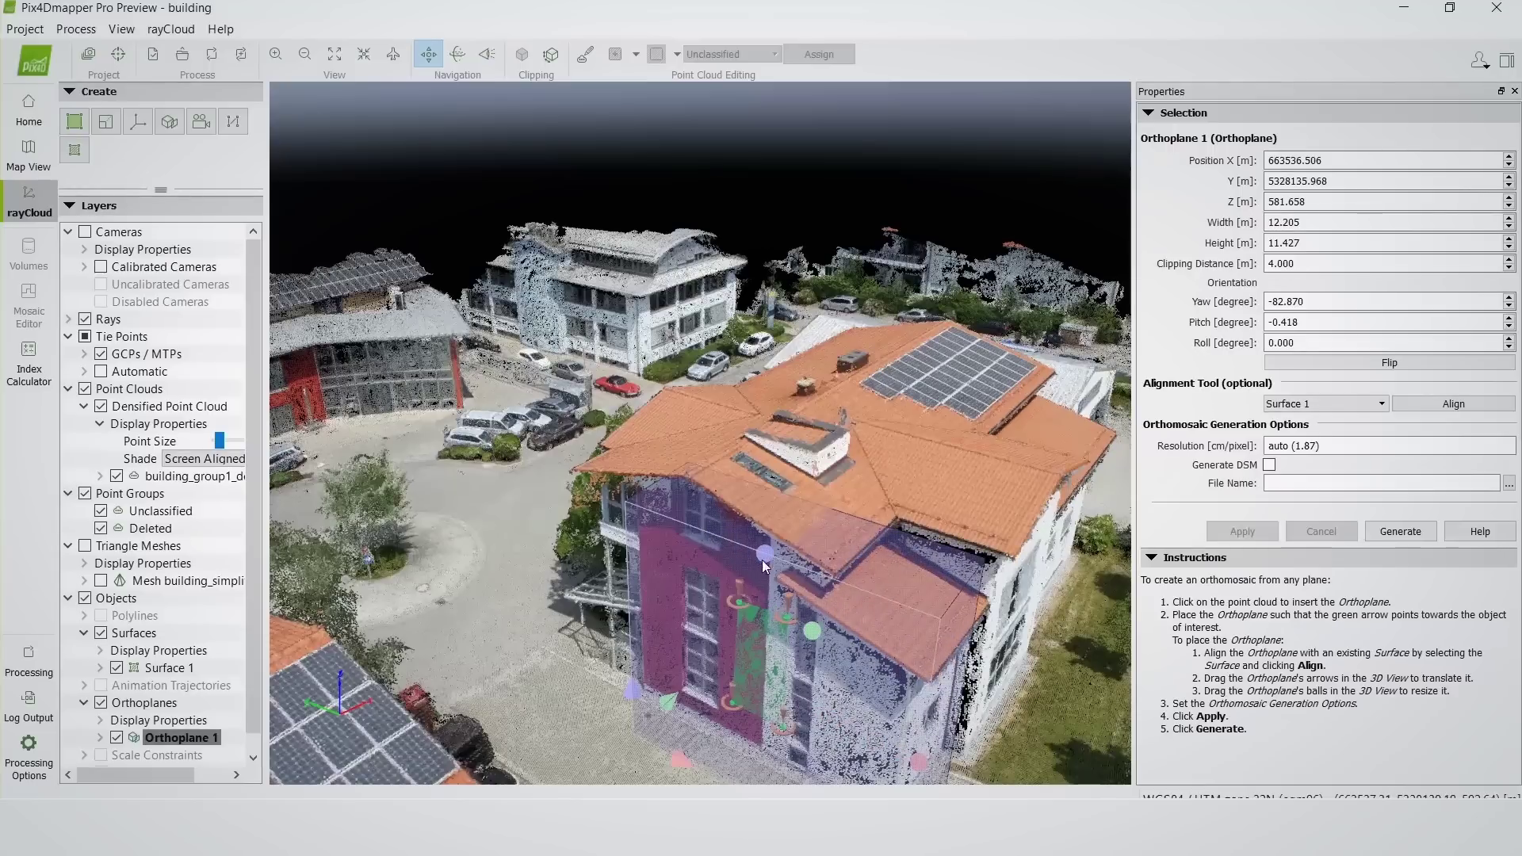
{"action": "left_click_drag", "start_coordinate": [766, 550], "coordinate": [775, 520]}
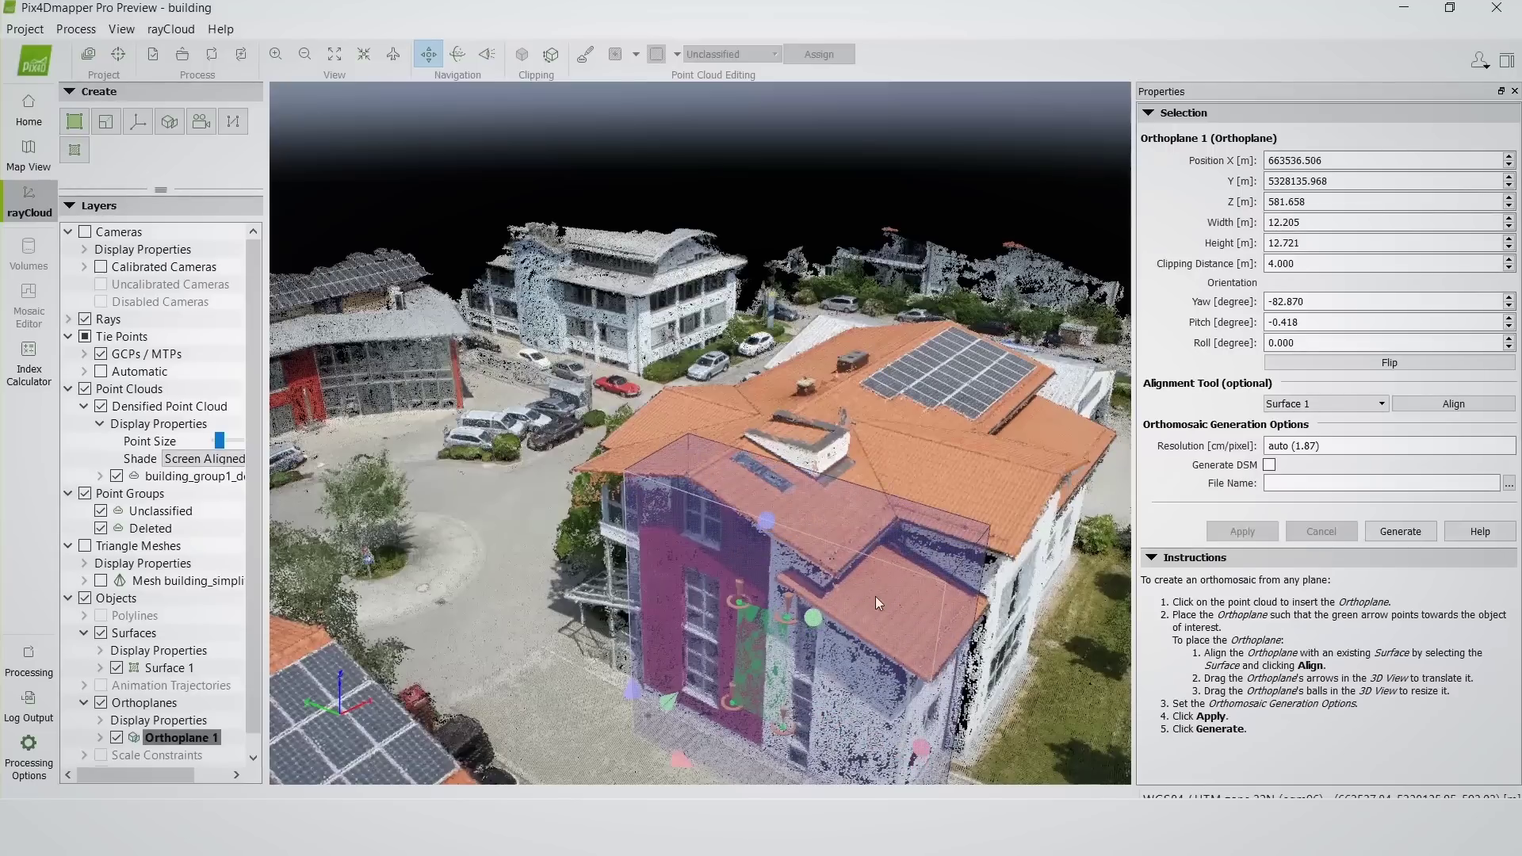
{"action": "left_click_drag", "start_coordinate": [875, 596], "coordinate": [926, 660]}
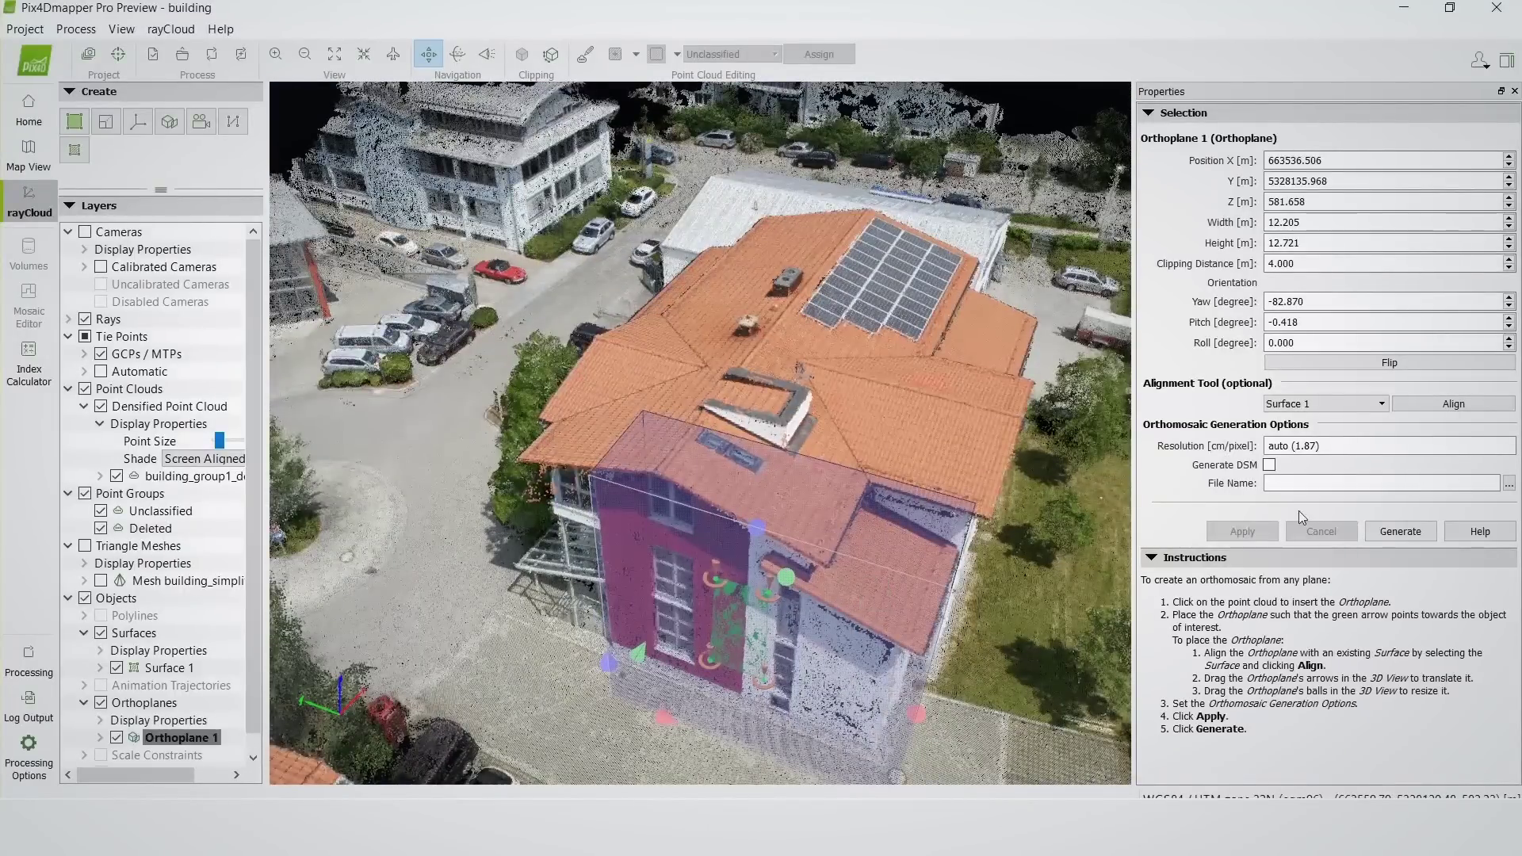
{"action": "left_click", "coordinate": [1405, 534]}
Generate the orthomosaic as orthofacade.tif, saving project changes when prompted
{"action": "left_click", "coordinate": [1405, 533]}
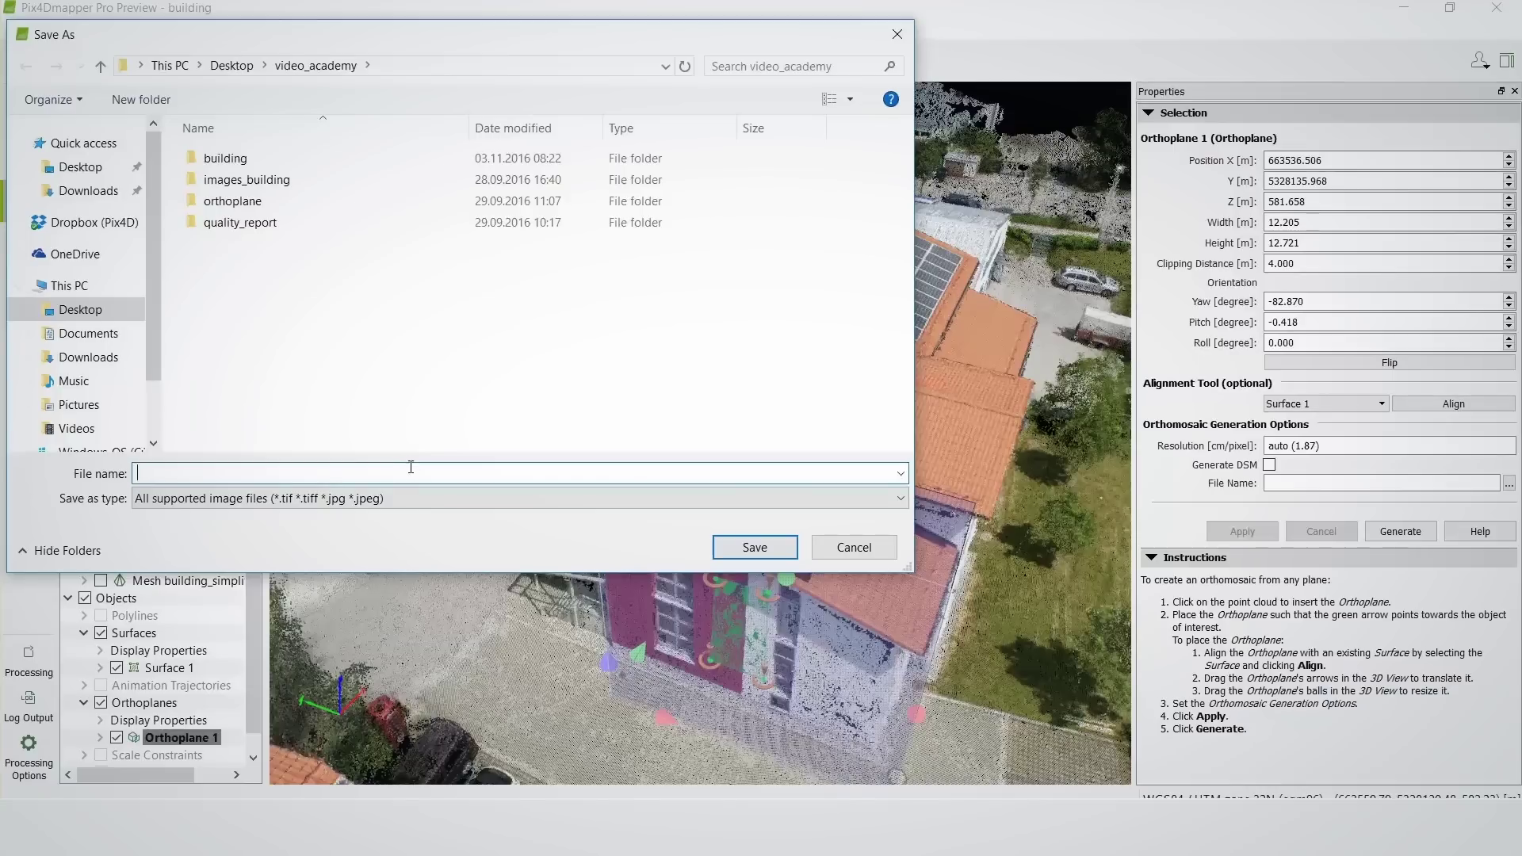
{"action": "type", "text": "orthofacade"}
{"action": "left_click", "coordinate": [755, 547]}
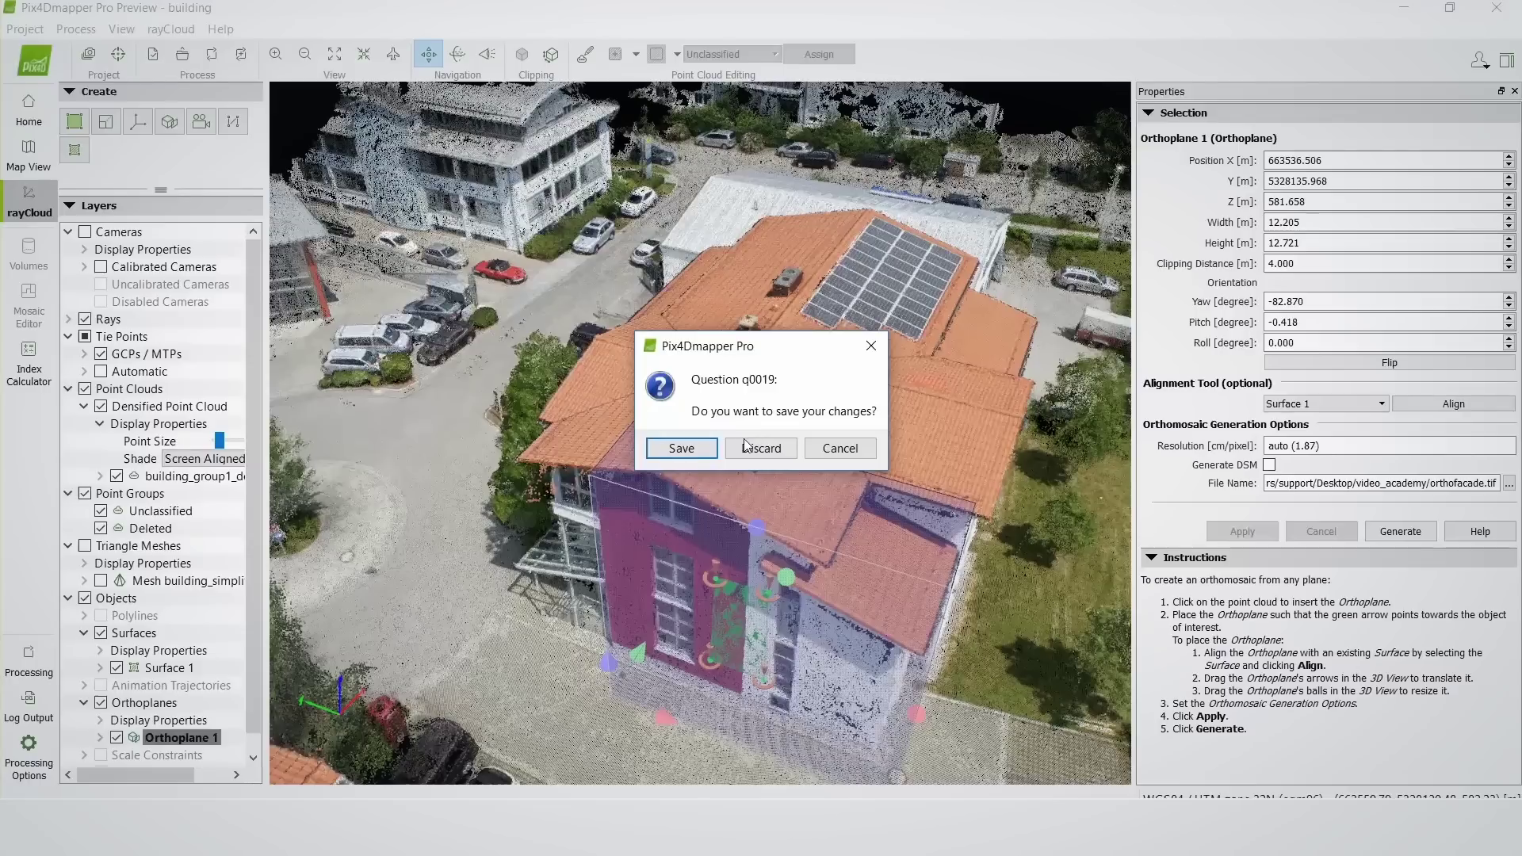
{"action": "left_click", "coordinate": [697, 448]}
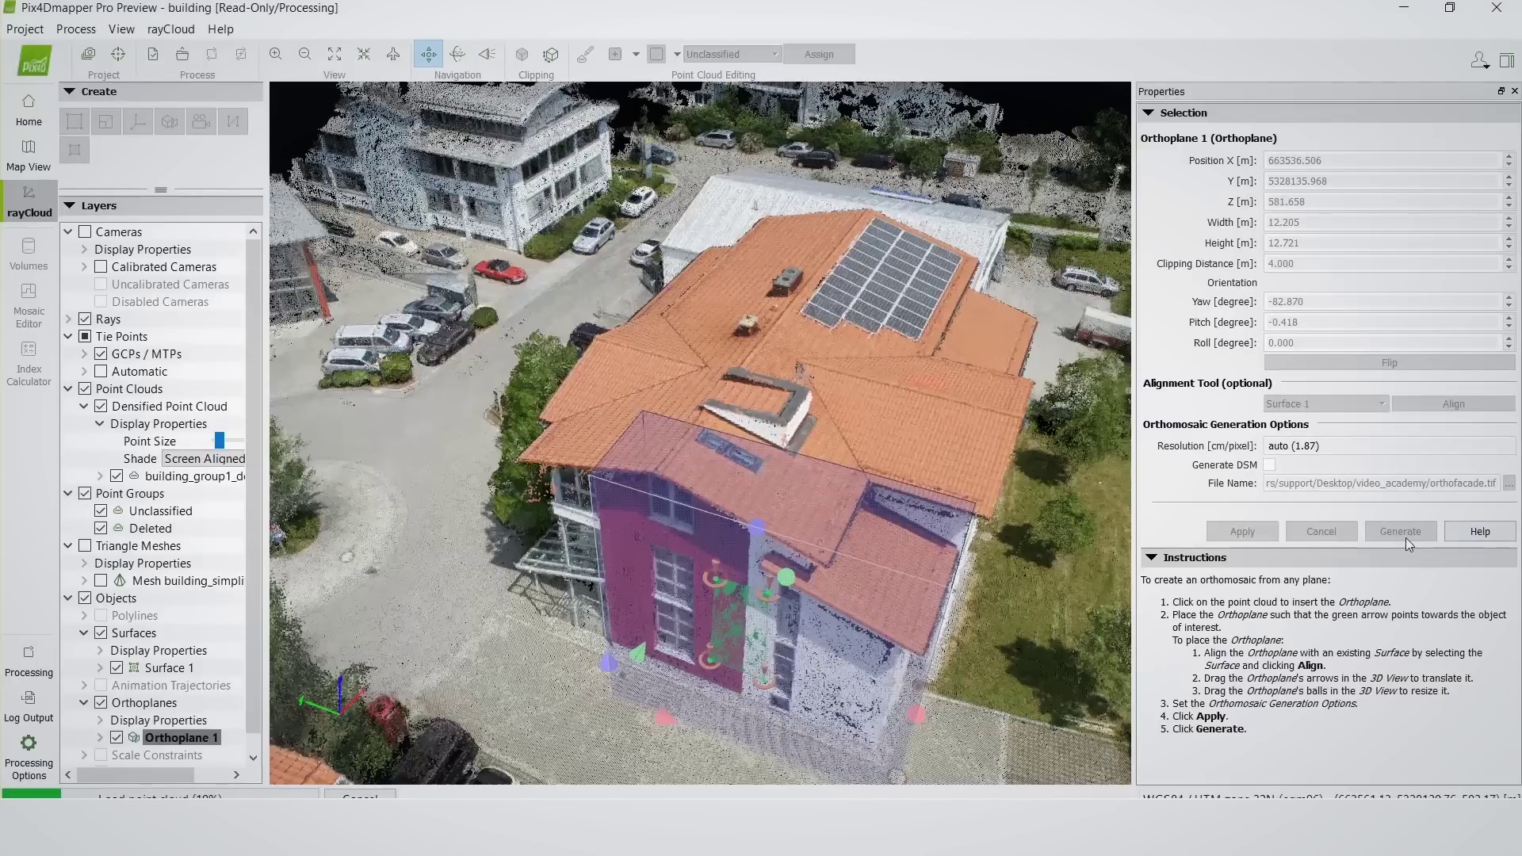